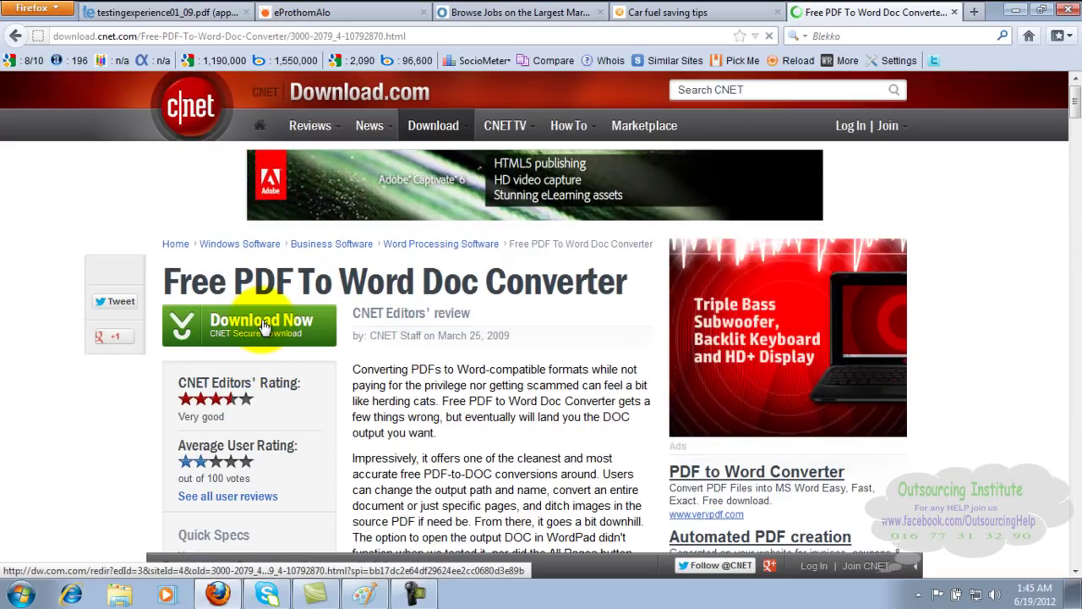
Download Free PDF To Word Doc Converter from CNET and save the pdf2wordsetup.exe installer
{"action": "left_click", "coordinate": [265, 328]}
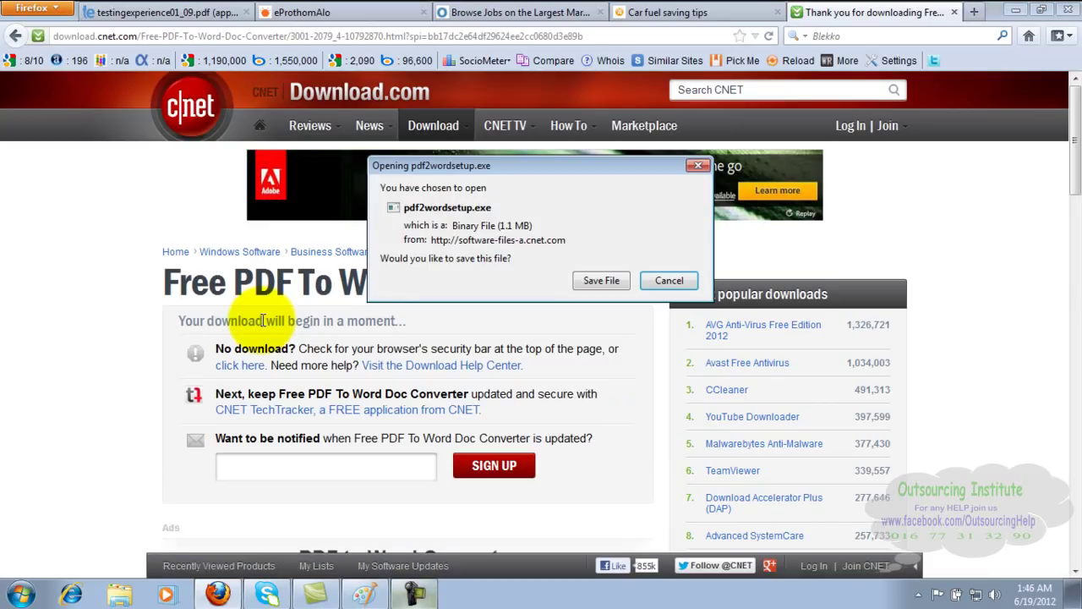
{"action": "mouse_move", "coordinate": [414, 598]}
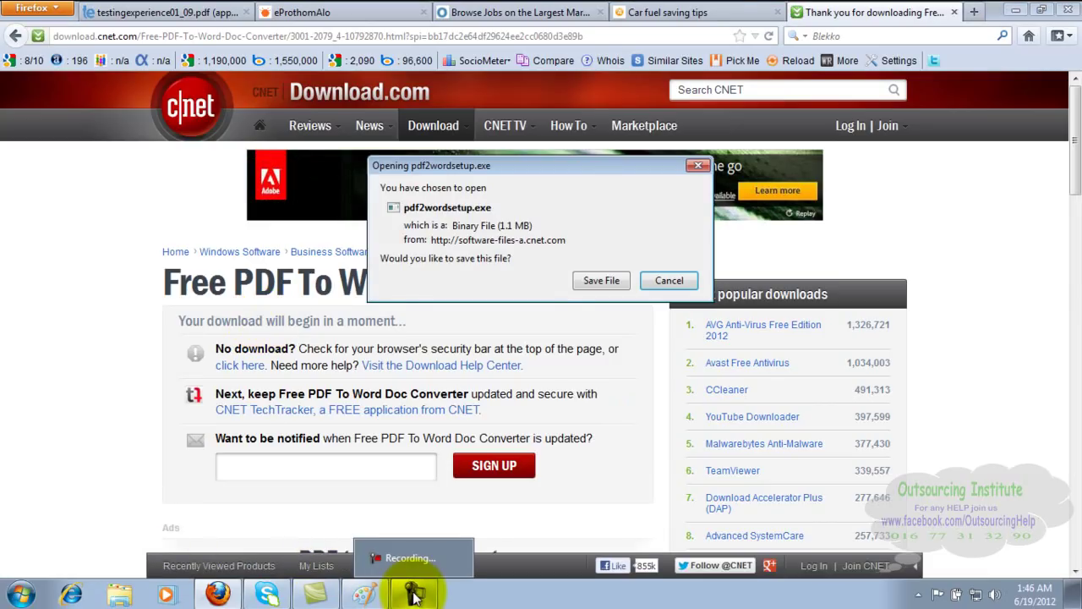
{"action": "left_click", "coordinate": [594, 280]}
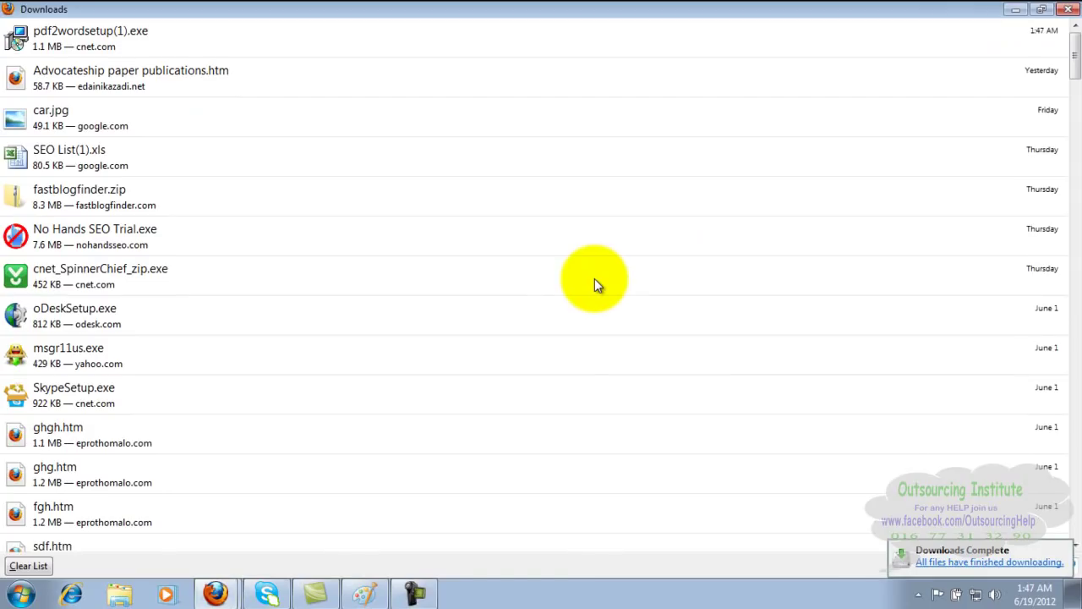
Run the downloaded pdf2wordsetup(1).exe and agree to install Free PDF to Word Doc Converter
{"action": "mouse_move", "coordinate": [416, 590]}
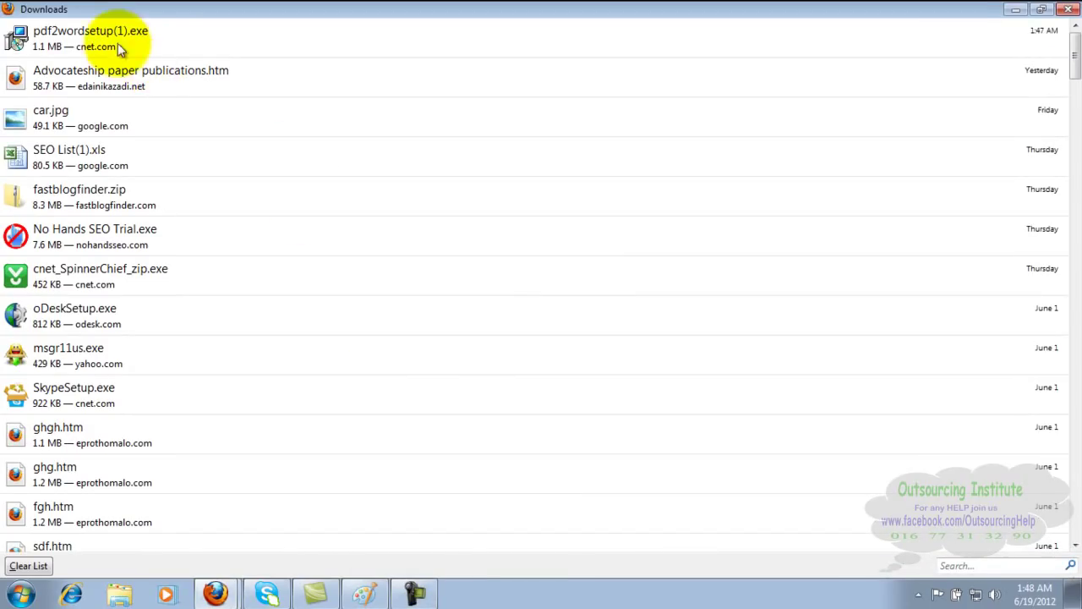
{"action": "double_click", "coordinate": [86, 37]}
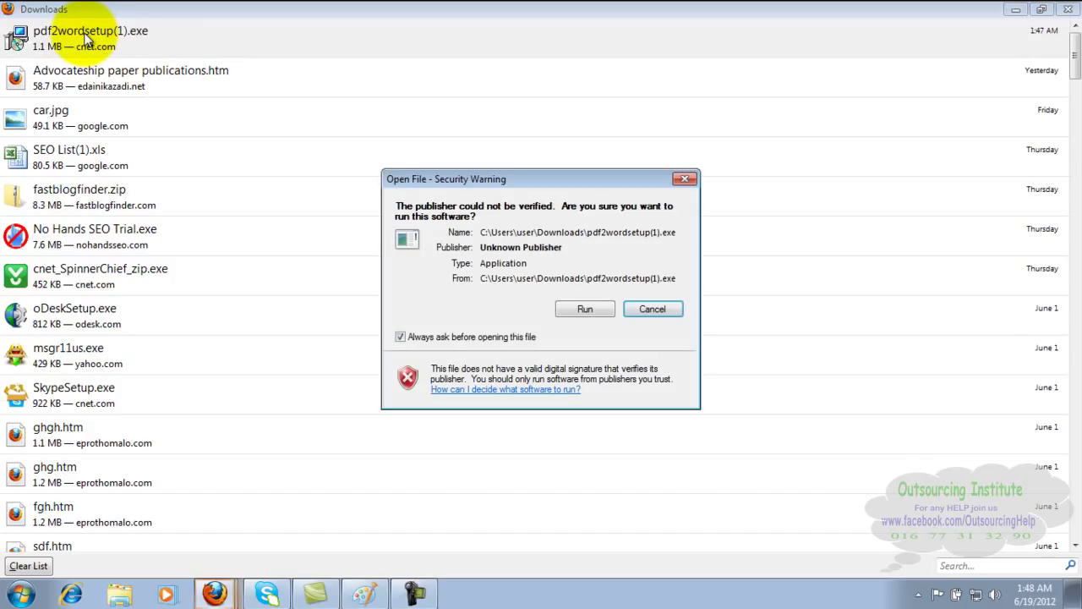
{"action": "left_click", "coordinate": [592, 310]}
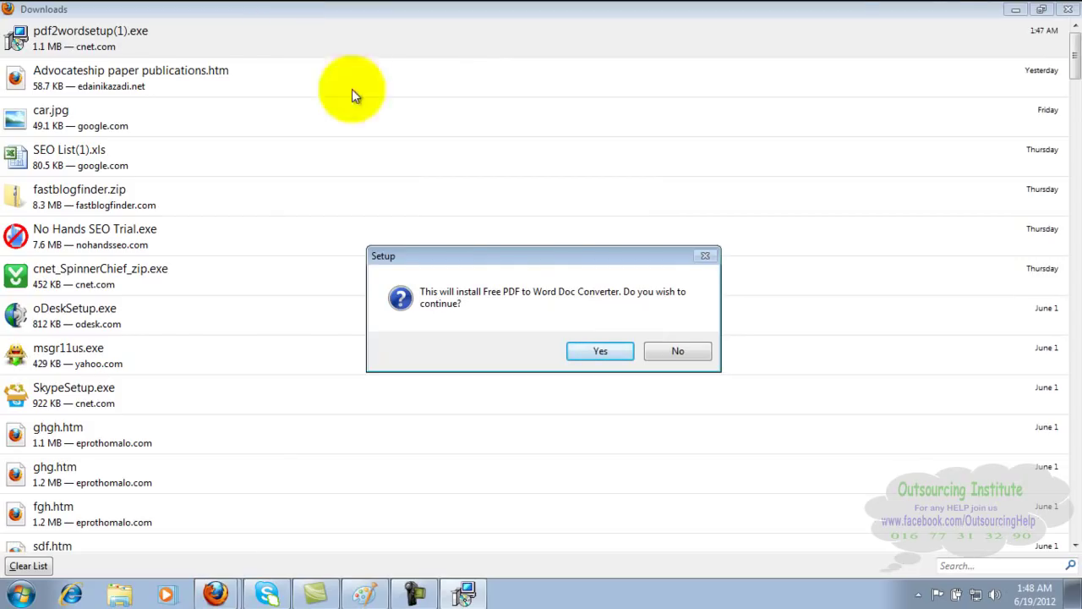
{"action": "left_click", "coordinate": [613, 355]}
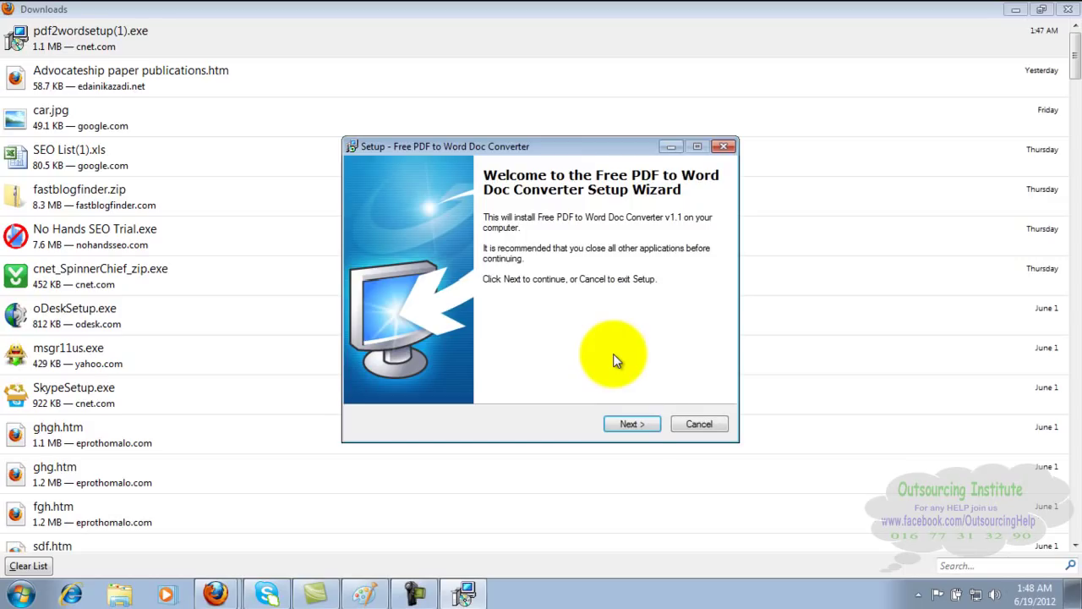
Install the converter with the default destination and Start Menu folder, and launch it on finishing
{"action": "left_click", "coordinate": [636, 424]}
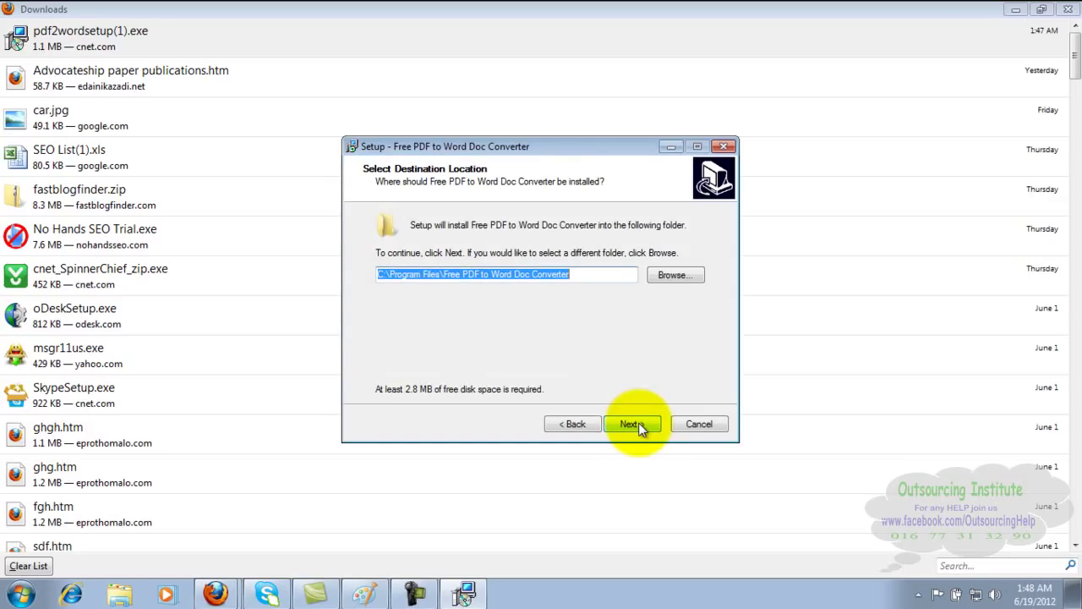
{"action": "left_click", "coordinate": [638, 422]}
{"action": "left_click", "coordinate": [638, 425]}
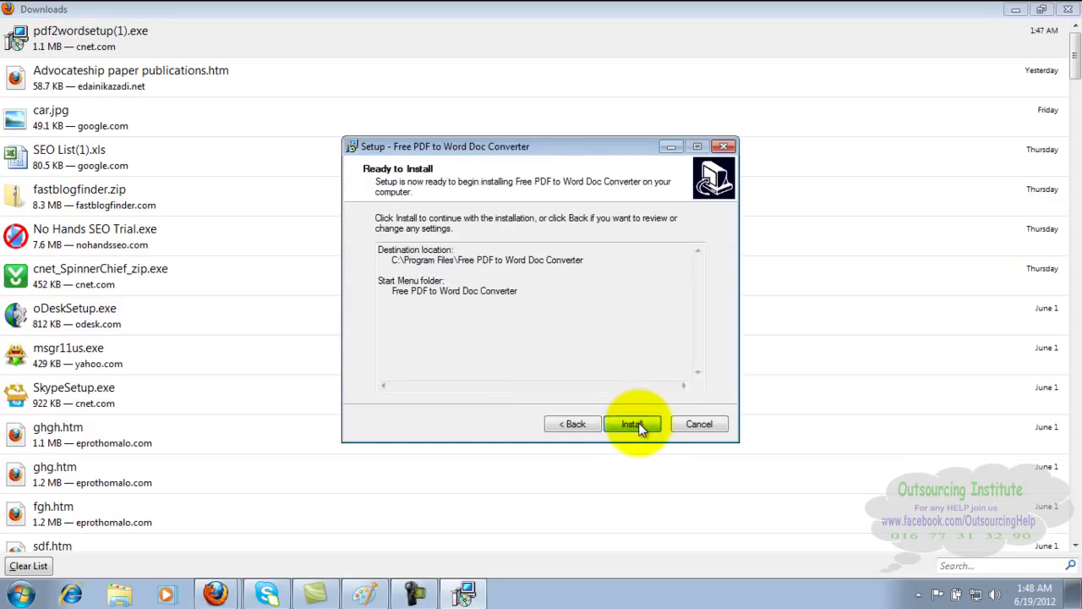
{"action": "left_click", "coordinate": [634, 424]}
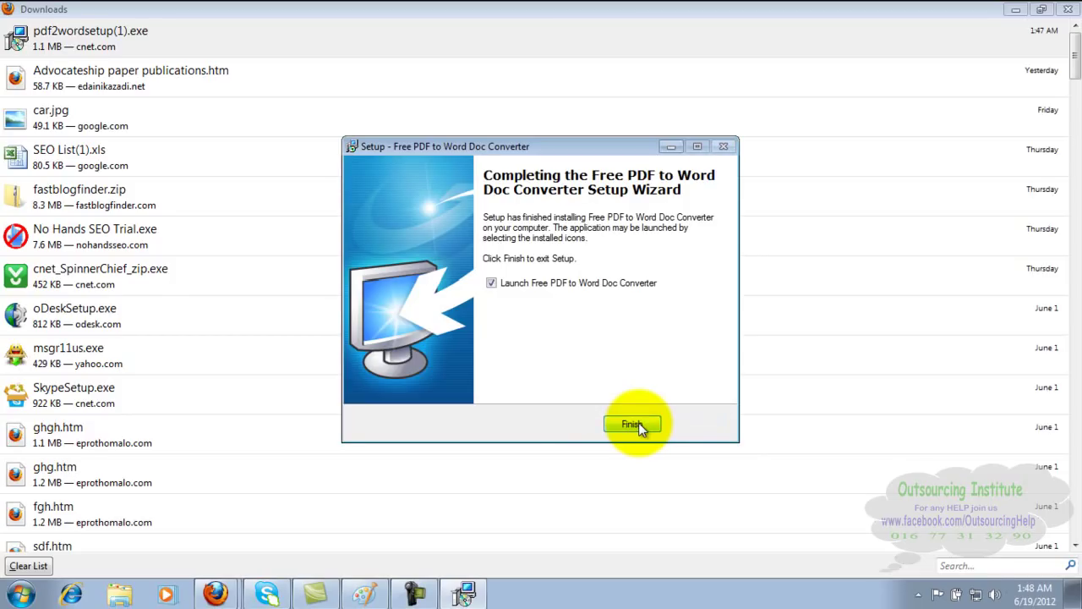
{"action": "left_click", "coordinate": [639, 423]}
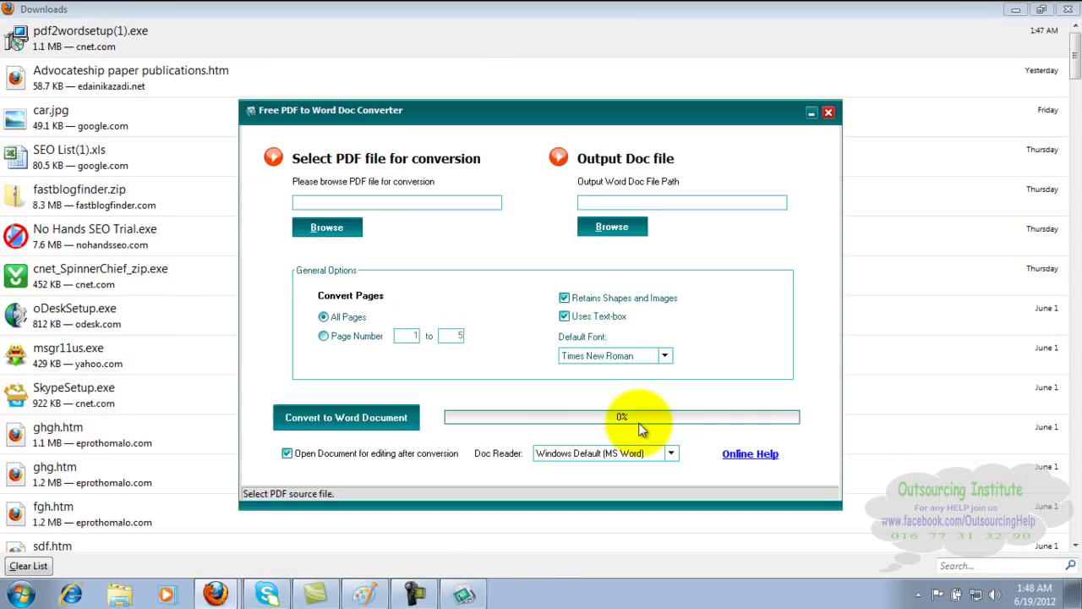
Minimize the Downloads and browser windows so only the converter remains over the desktop
{"action": "left_click", "coordinate": [1016, 9]}
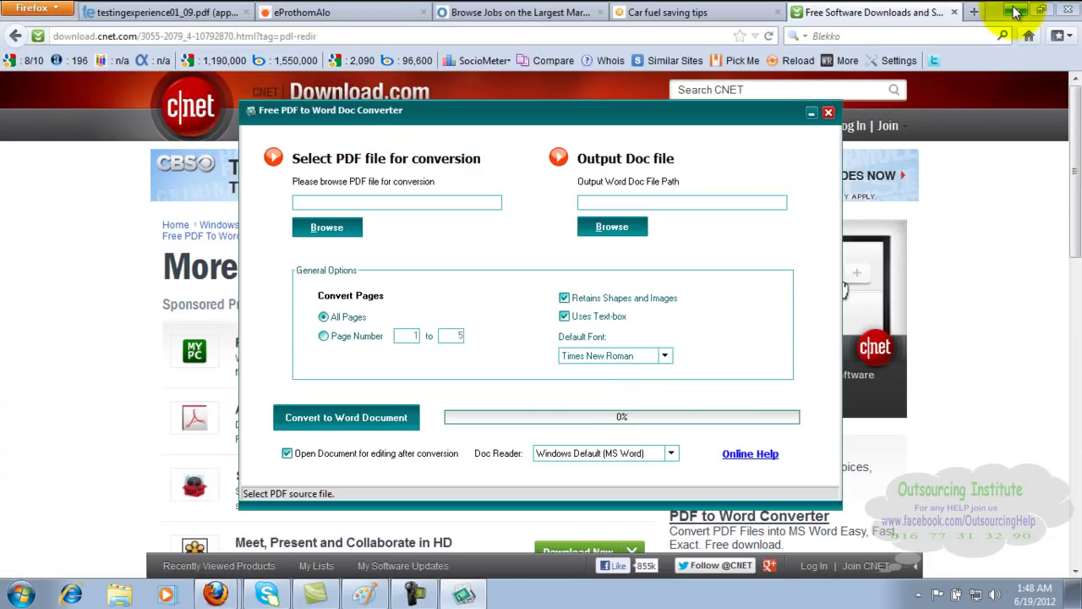
{"action": "left_click", "coordinate": [1015, 10]}
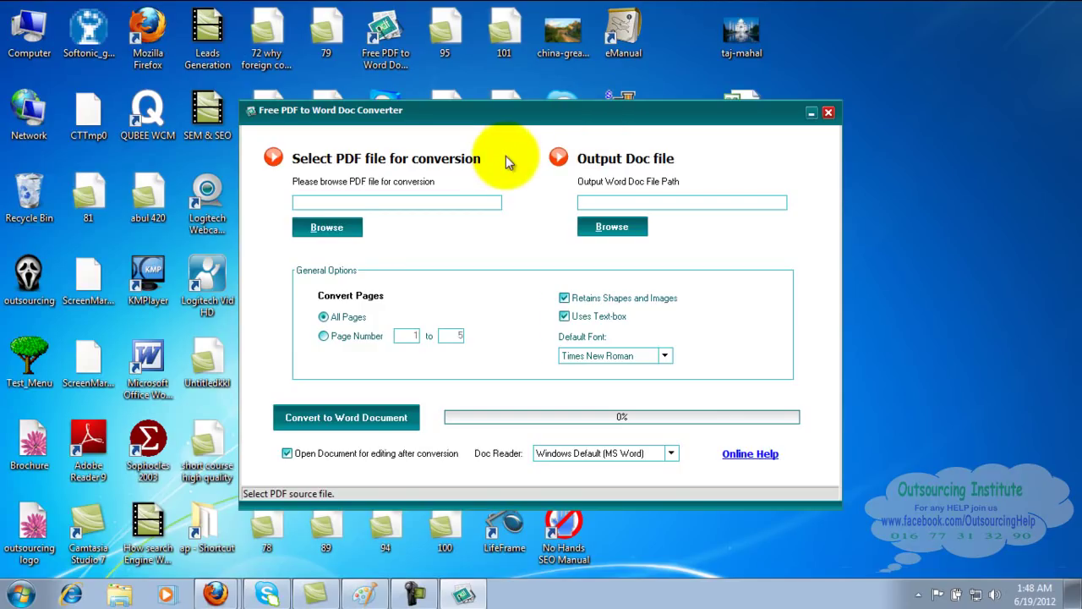
{"action": "left_click", "coordinate": [352, 230]}
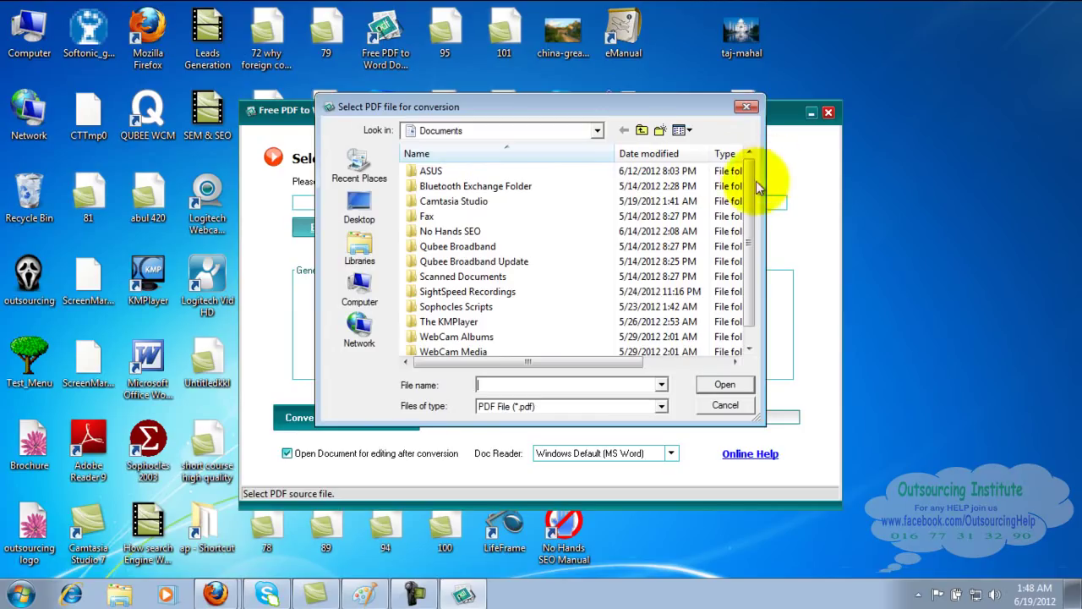
{"action": "double_click", "coordinate": [592, 172]}
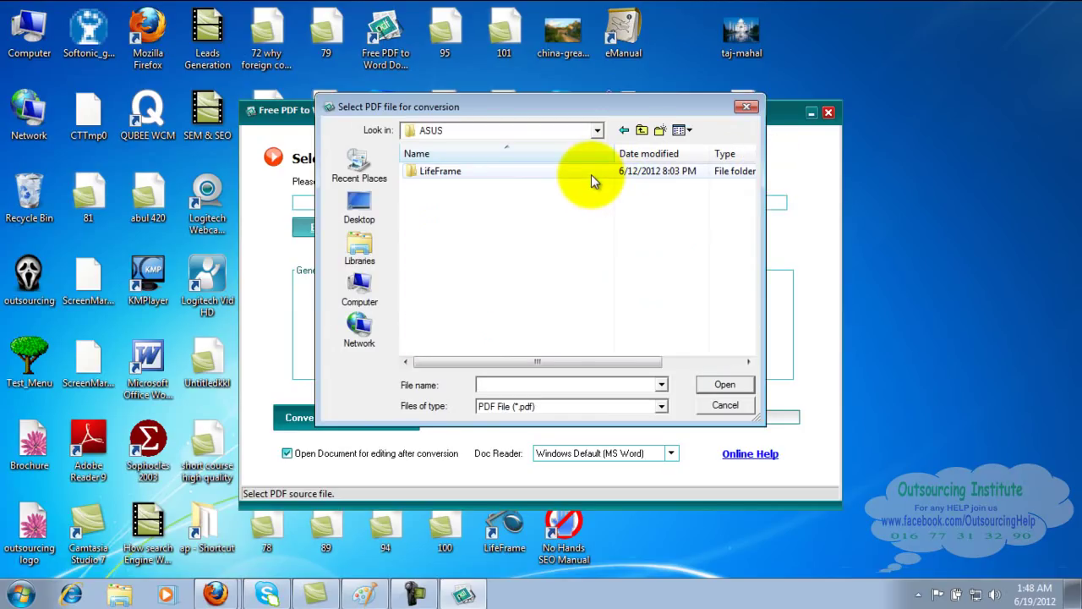
{"action": "double_click", "coordinate": [578, 171]}
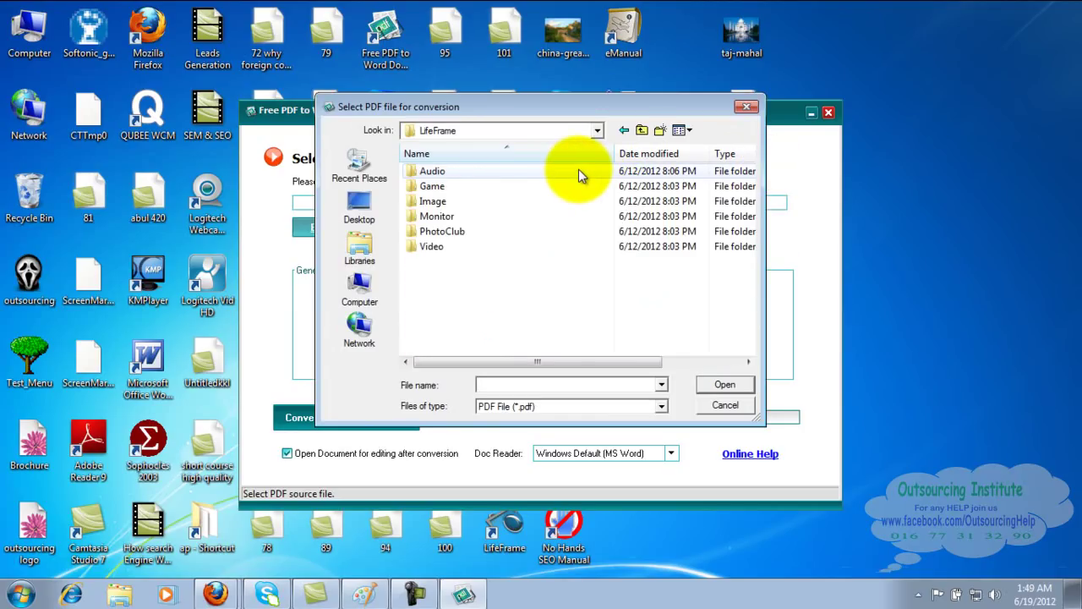
{"action": "double_click", "coordinate": [546, 221]}
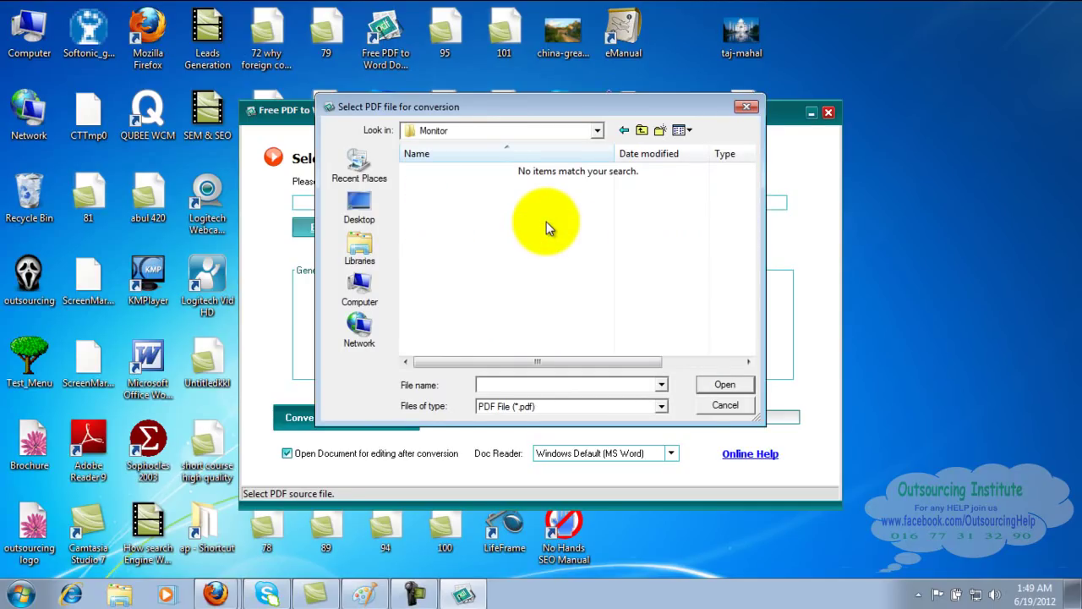
{"action": "left_click", "coordinate": [652, 136]}
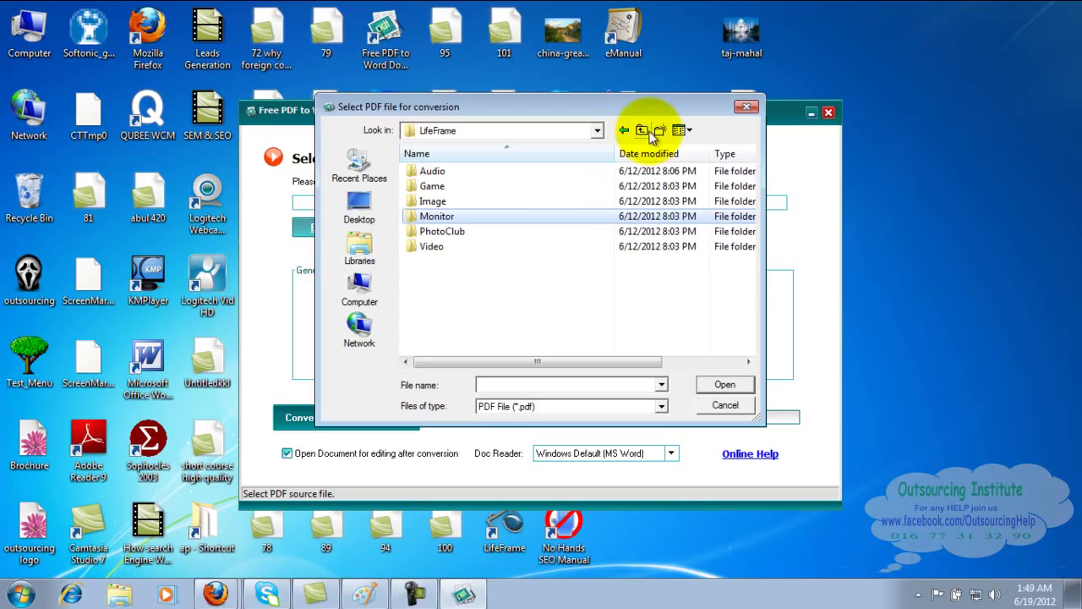
{"action": "double_click", "coordinate": [529, 231]}
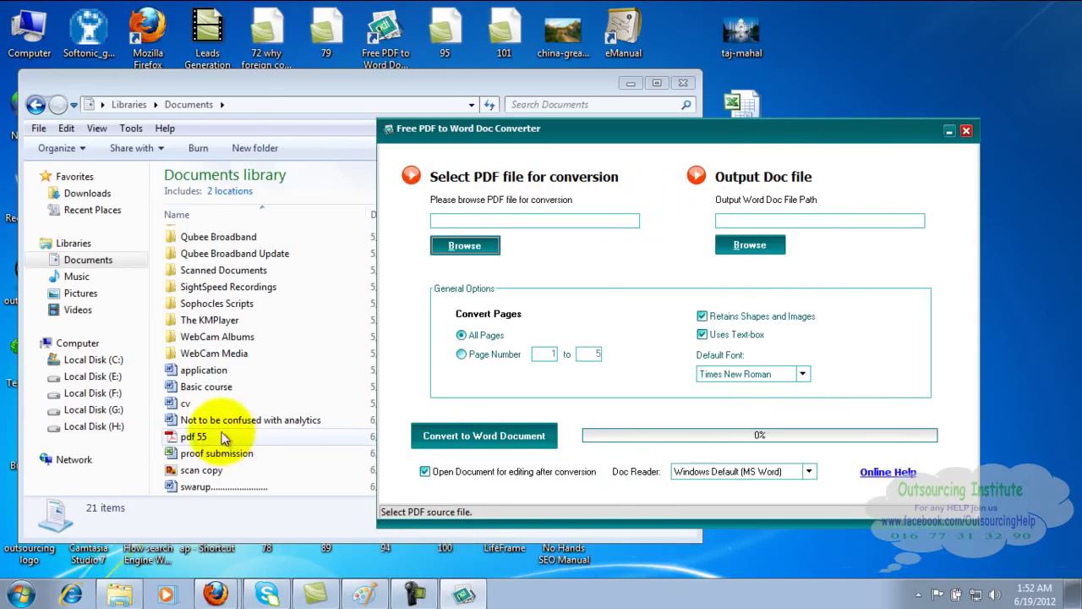
Open the file pdf 55 from the Documents library in Adobe Reader and dismiss the untagged document dialog
{"action": "left_click", "coordinate": [251, 90]}
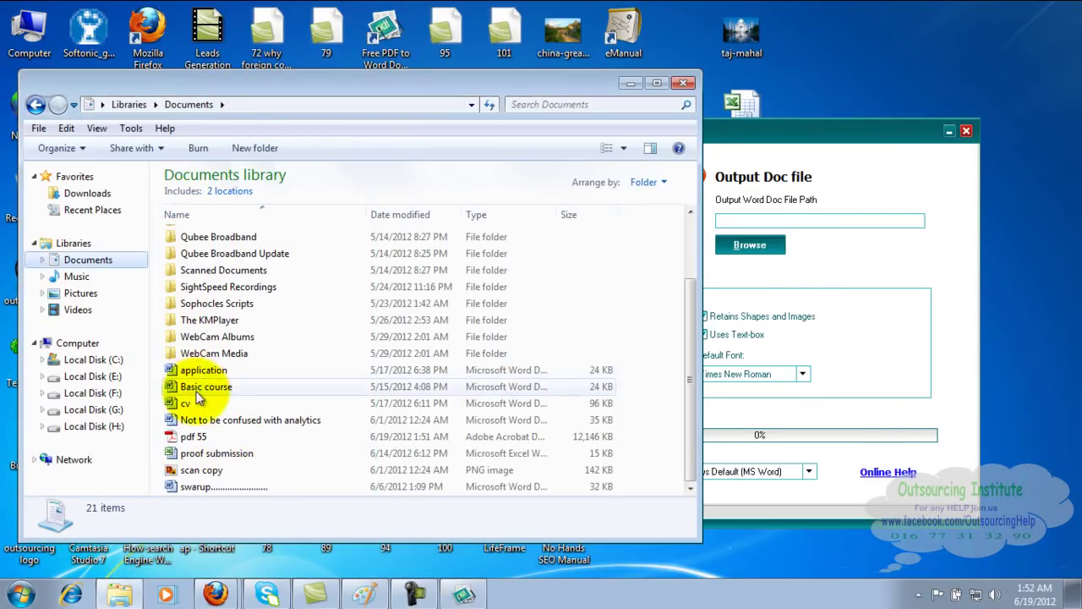
{"action": "left_click", "coordinate": [196, 443]}
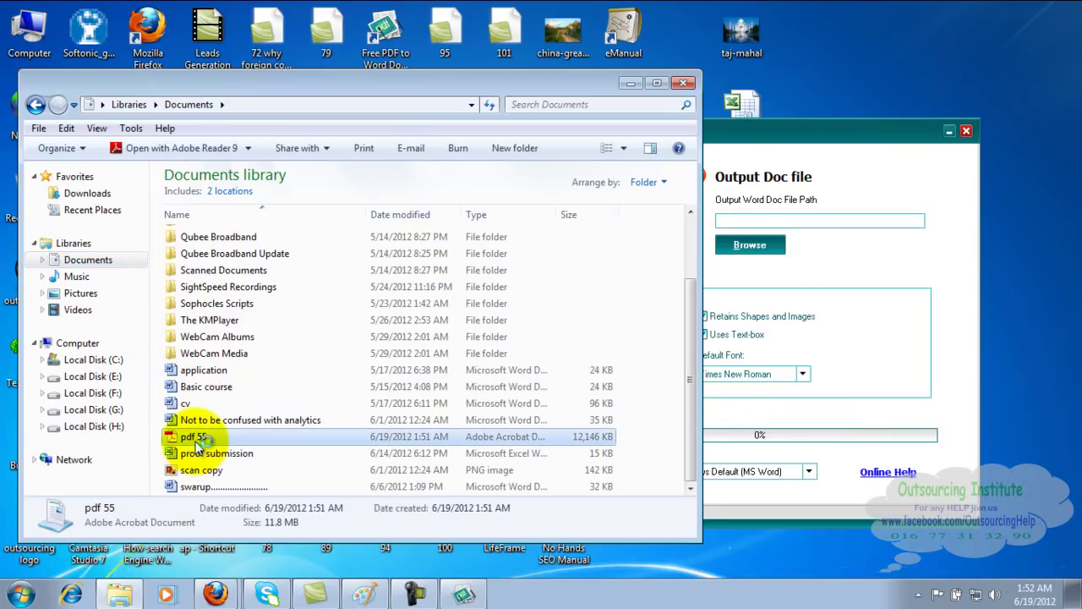
{"action": "double_click", "coordinate": [196, 440]}
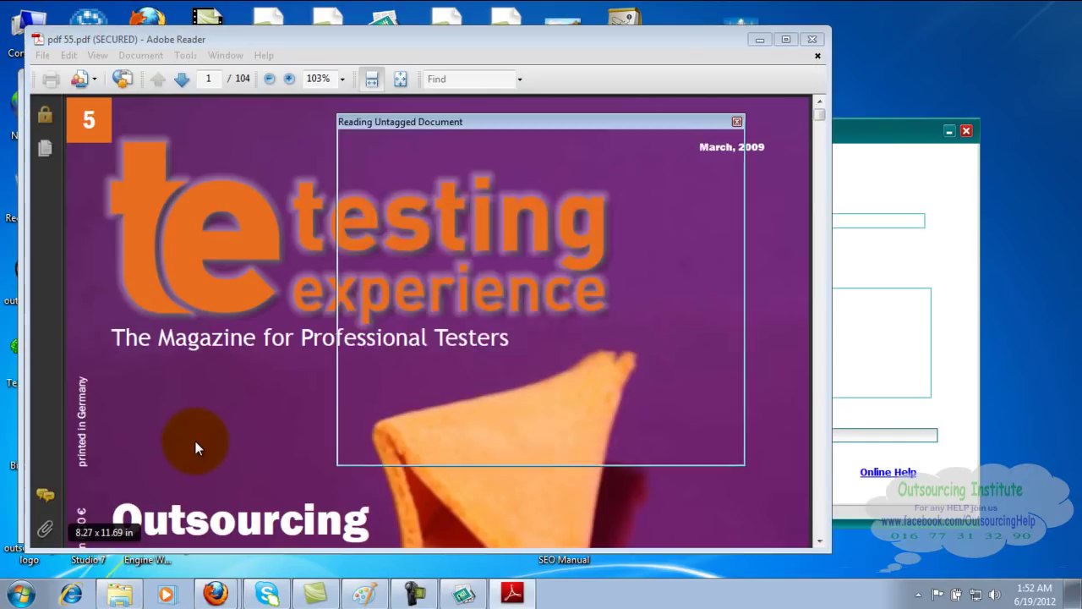
{"action": "left_click", "coordinate": [687, 439]}
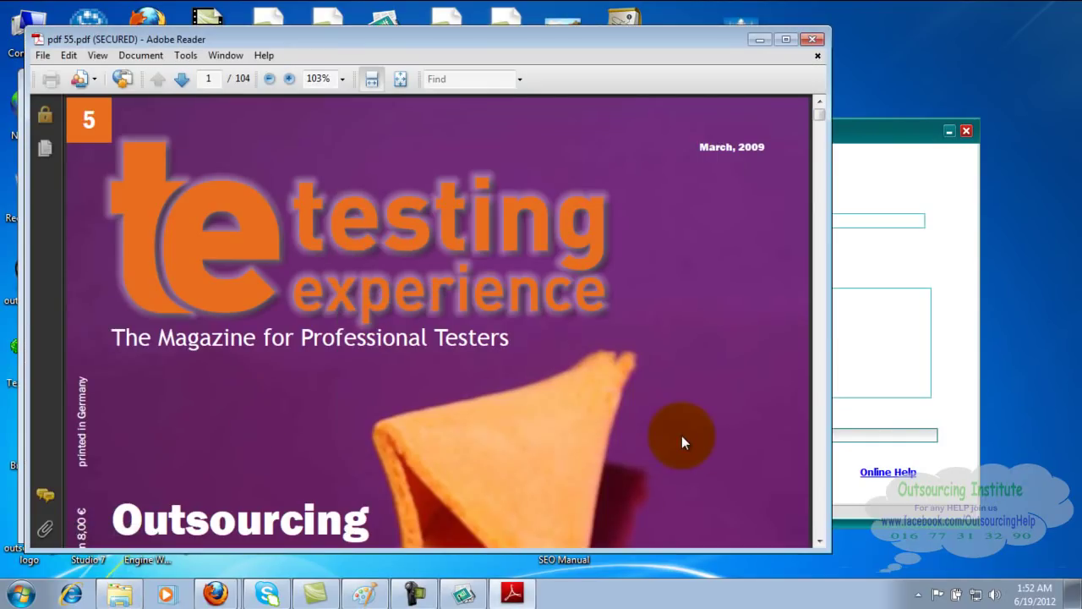
Page through the pdf 55 magazine to examine its text, images and tables, and close Adobe Reader
{"action": "left_click", "coordinate": [821, 464]}
{"action": "left_click", "coordinate": [821, 464]}
{"action": "left_click", "coordinate": [822, 464]}
{"action": "left_click", "coordinate": [821, 464]}
{"action": "left_click", "coordinate": [822, 464]}
{"action": "left_click", "coordinate": [821, 464]}
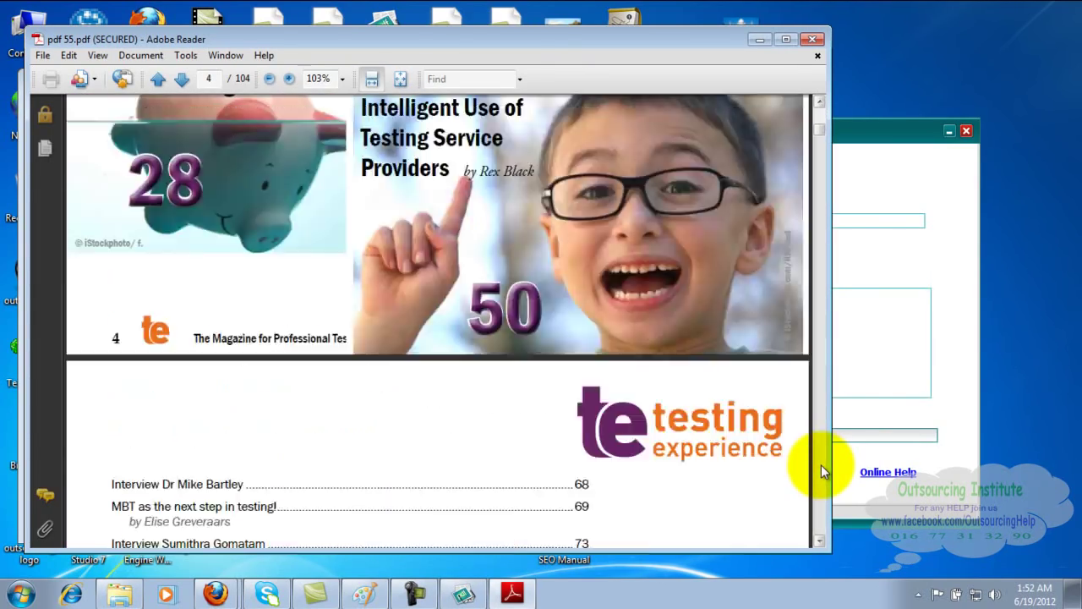
{"action": "left_click", "coordinate": [821, 464]}
{"action": "left_click", "coordinate": [822, 465]}
{"action": "left_click", "coordinate": [821, 464]}
{"action": "left_click", "coordinate": [822, 464]}
{"action": "left_click", "coordinate": [821, 464]}
{"action": "left_click", "coordinate": [821, 464]}
{"action": "left_click", "coordinate": [821, 464]}
{"action": "left_click", "coordinate": [821, 464]}
{"action": "left_click", "coordinate": [821, 464]}
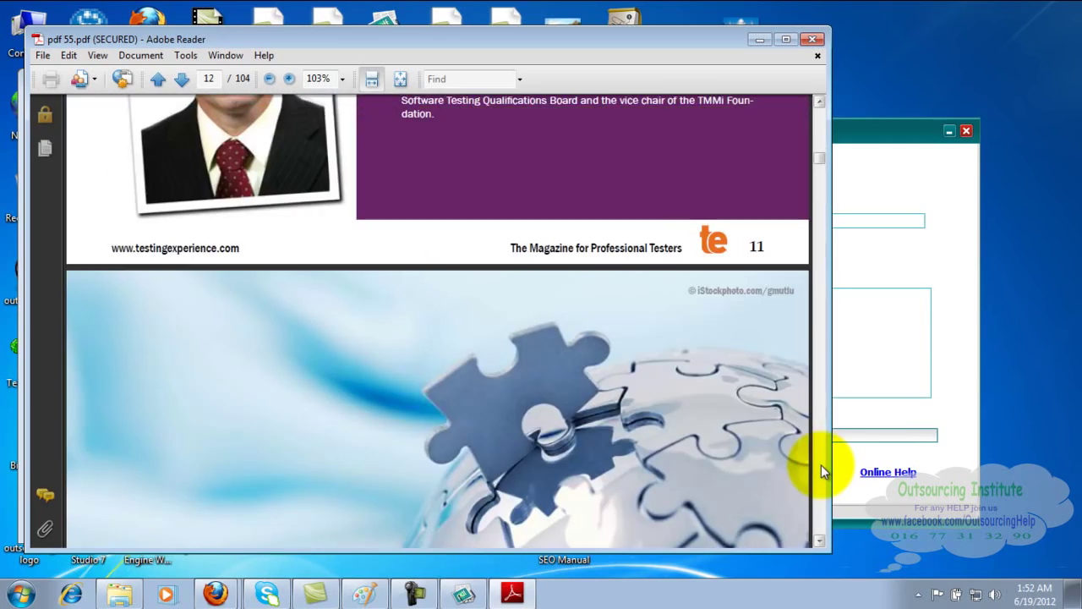
{"action": "left_click", "coordinate": [821, 465]}
{"action": "left_click", "coordinate": [821, 464]}
{"action": "left_click", "coordinate": [821, 464]}
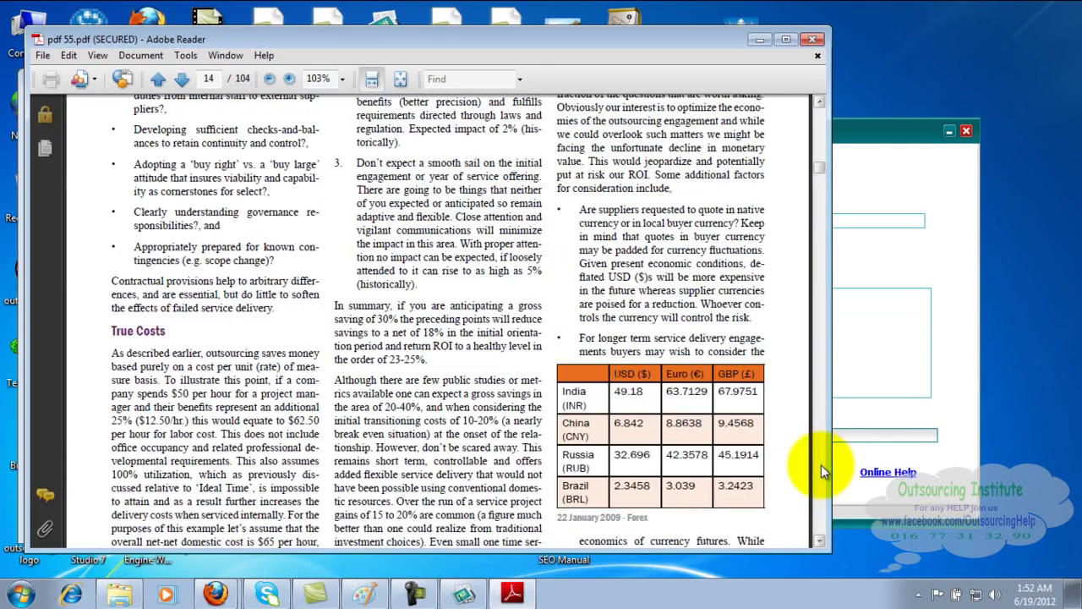
{"action": "left_click", "coordinate": [822, 464]}
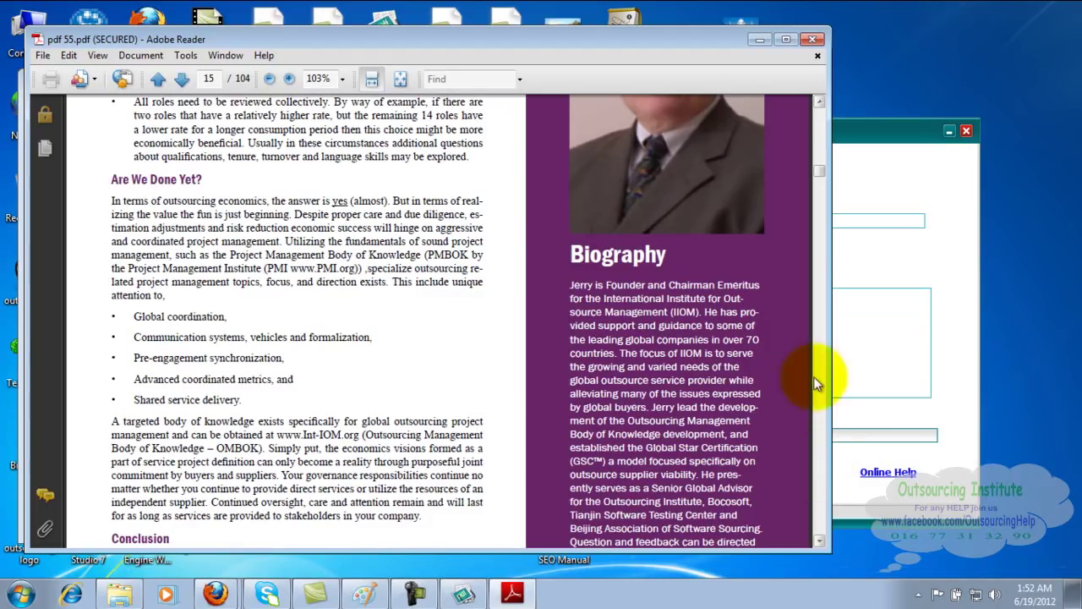
{"action": "left_click", "coordinate": [813, 40]}
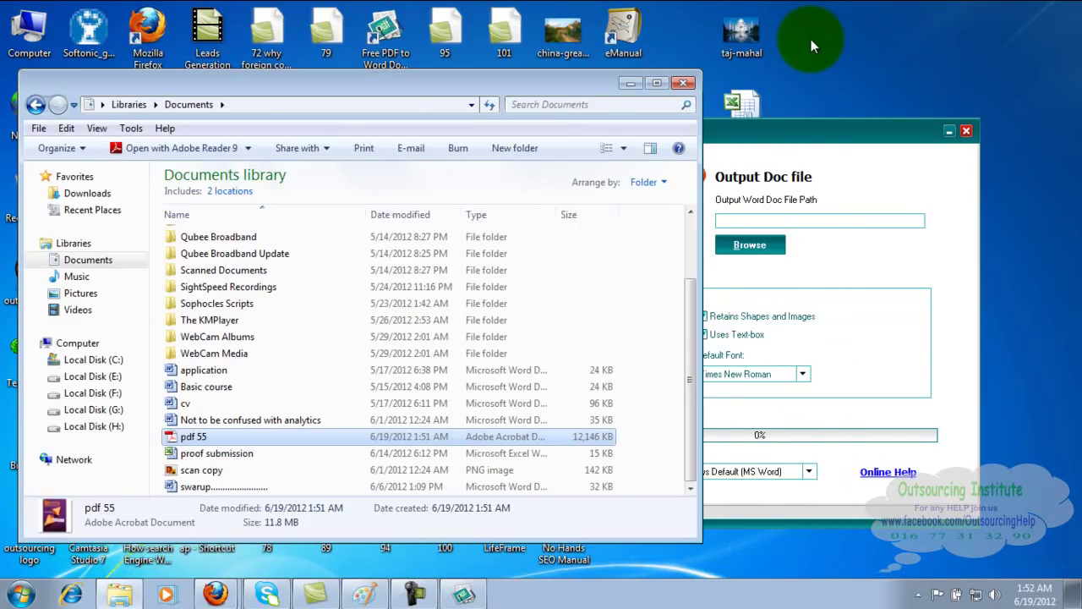
Choose pdf 55 from the Documents library as the PDF file for conversion
{"action": "left_click", "coordinate": [809, 129]}
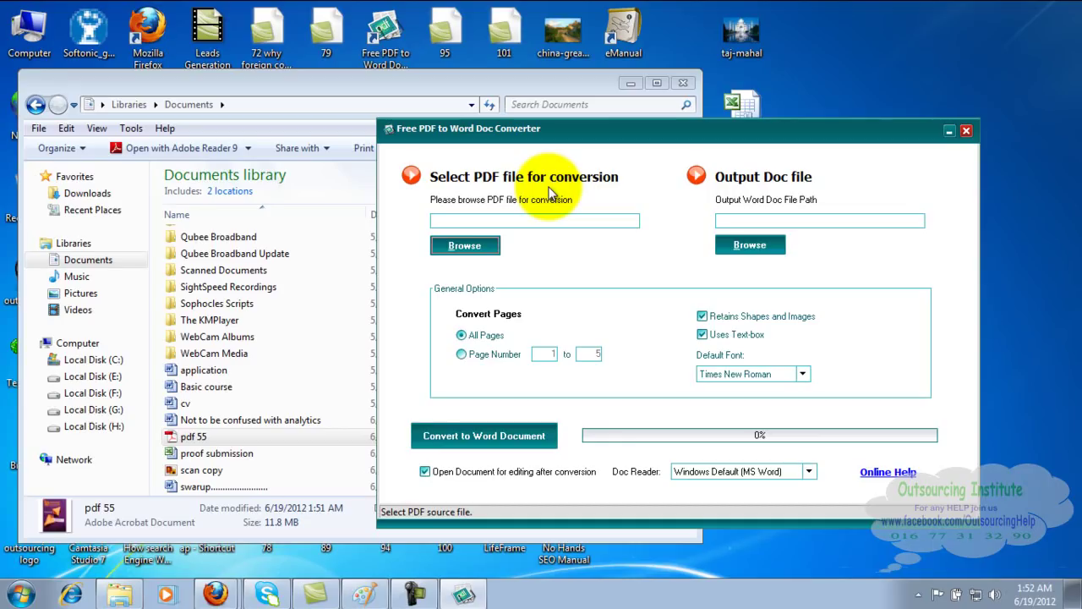
{"action": "left_click", "coordinate": [480, 246]}
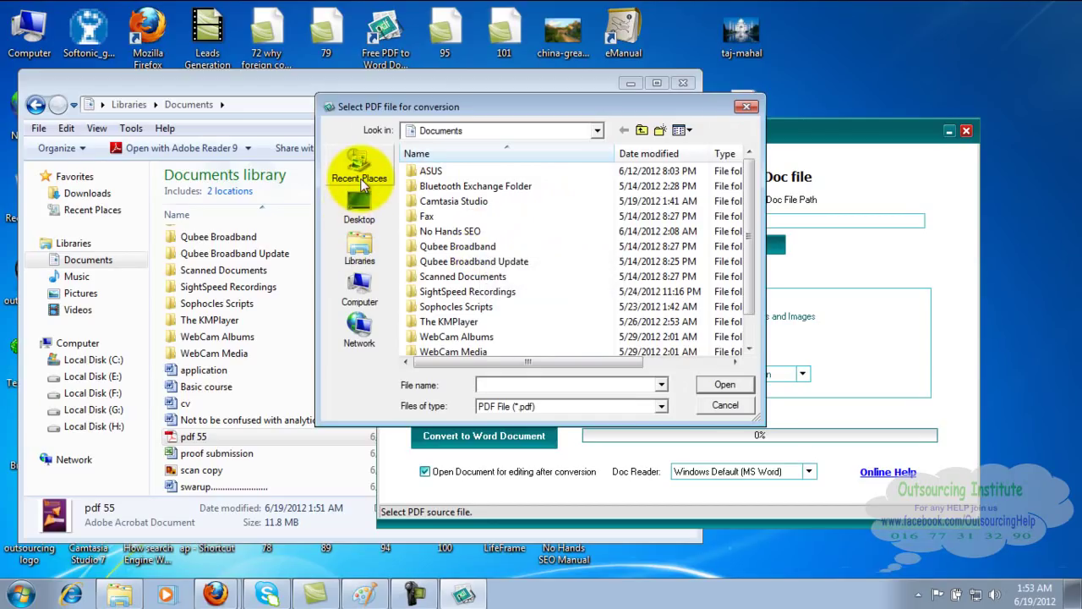
{"action": "left_click", "coordinate": [360, 284]}
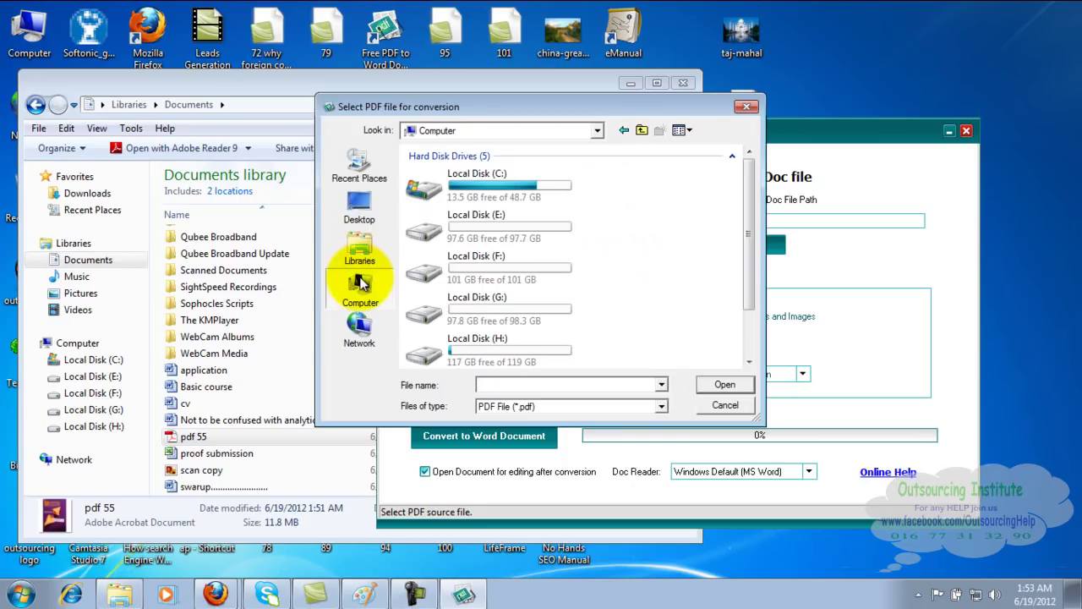
{"action": "left_click", "coordinate": [356, 214]}
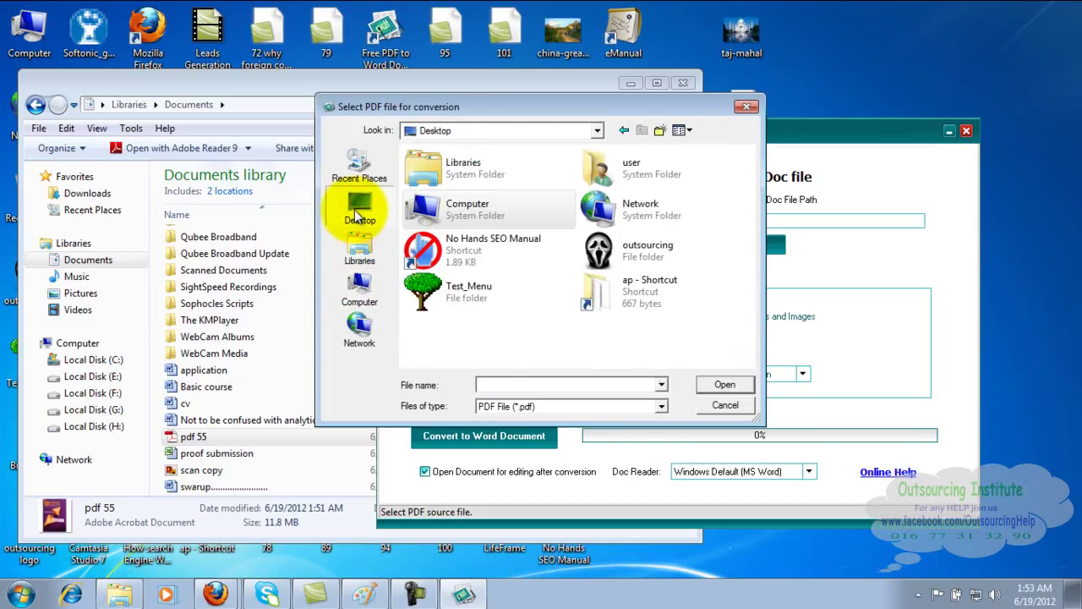
{"action": "left_click", "coordinate": [357, 283]}
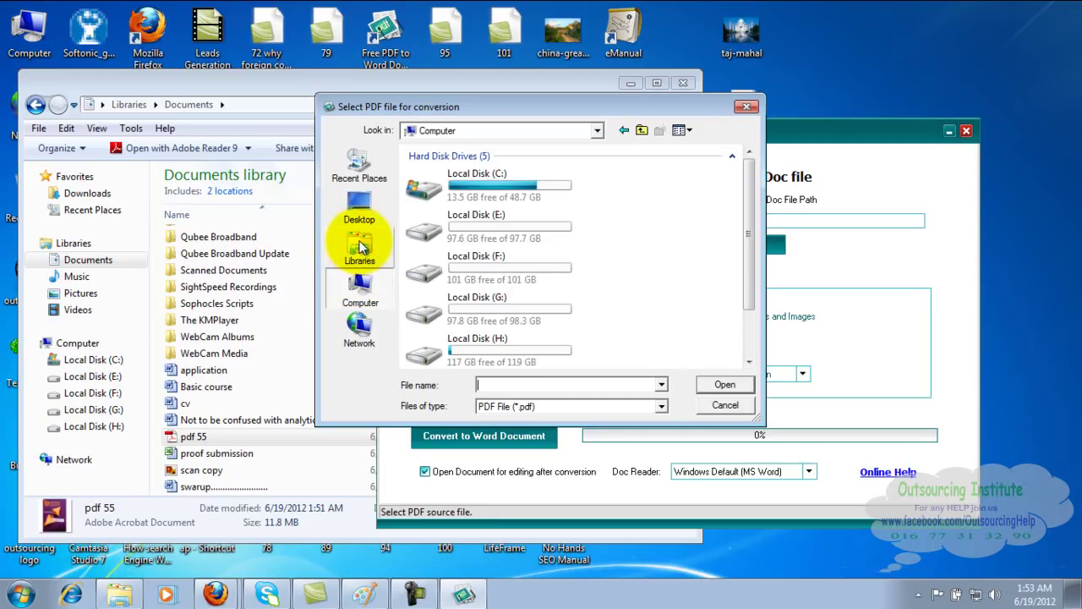
{"action": "left_click", "coordinate": [360, 246]}
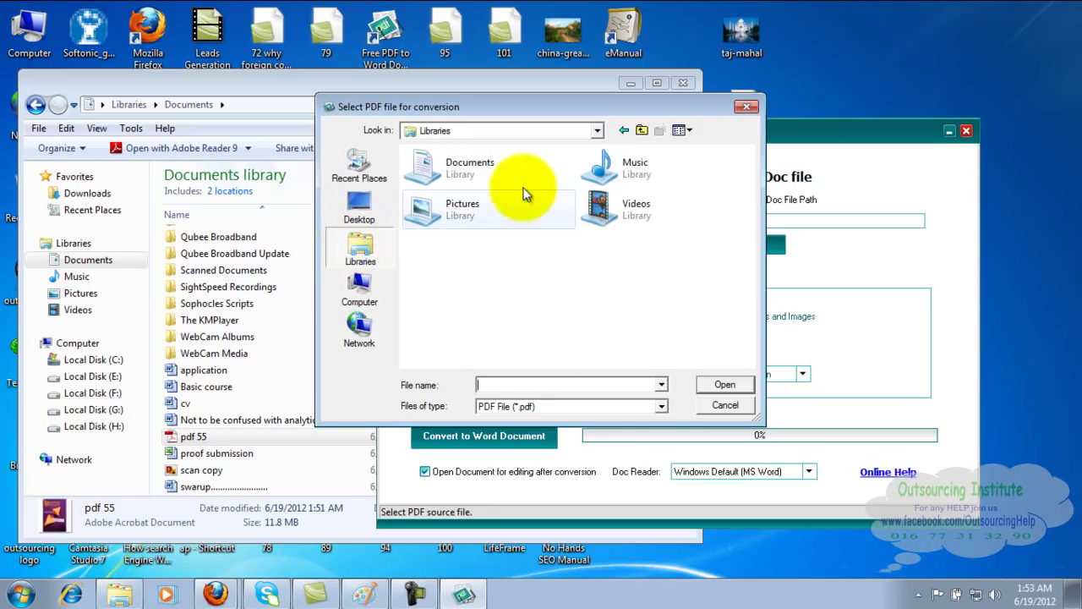
{"action": "double_click", "coordinate": [457, 167]}
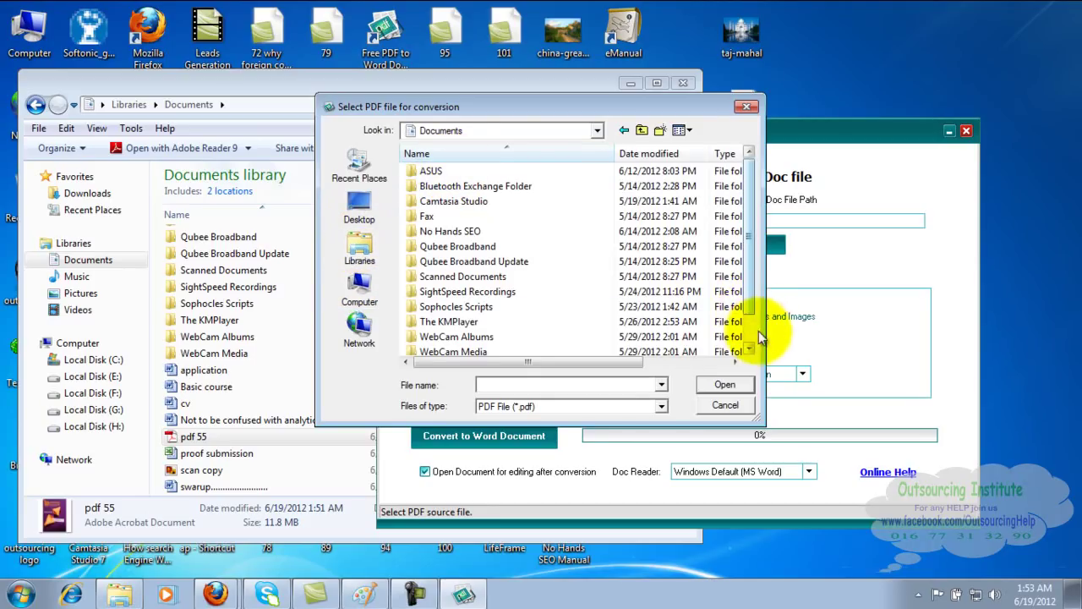
{"action": "scroll", "coordinate": [755, 339], "scroll_direction": "down", "scroll_amount": 1}
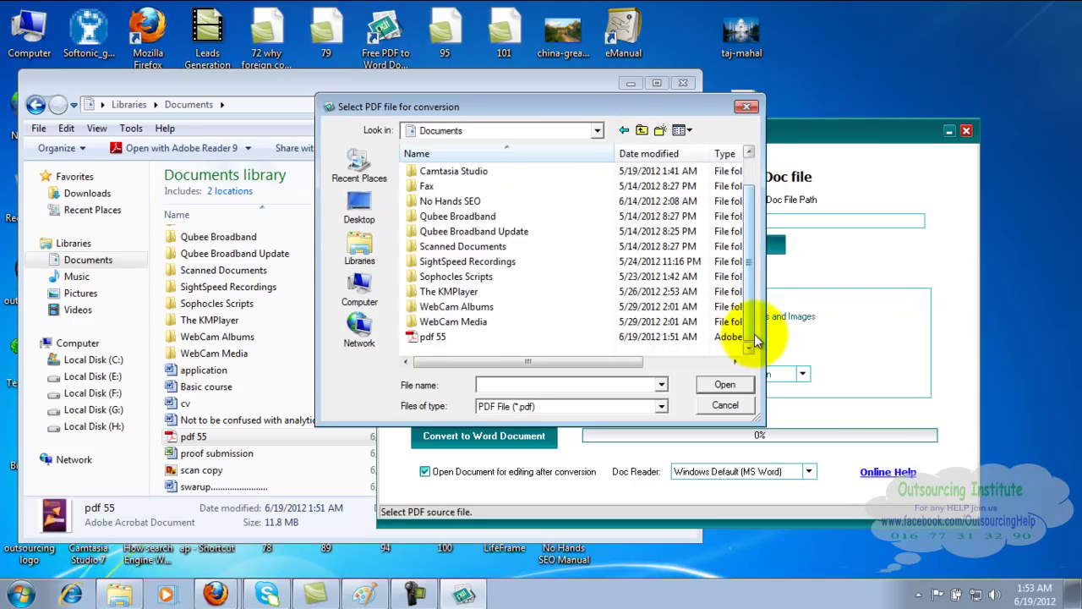
{"action": "double_click", "coordinate": [427, 339]}
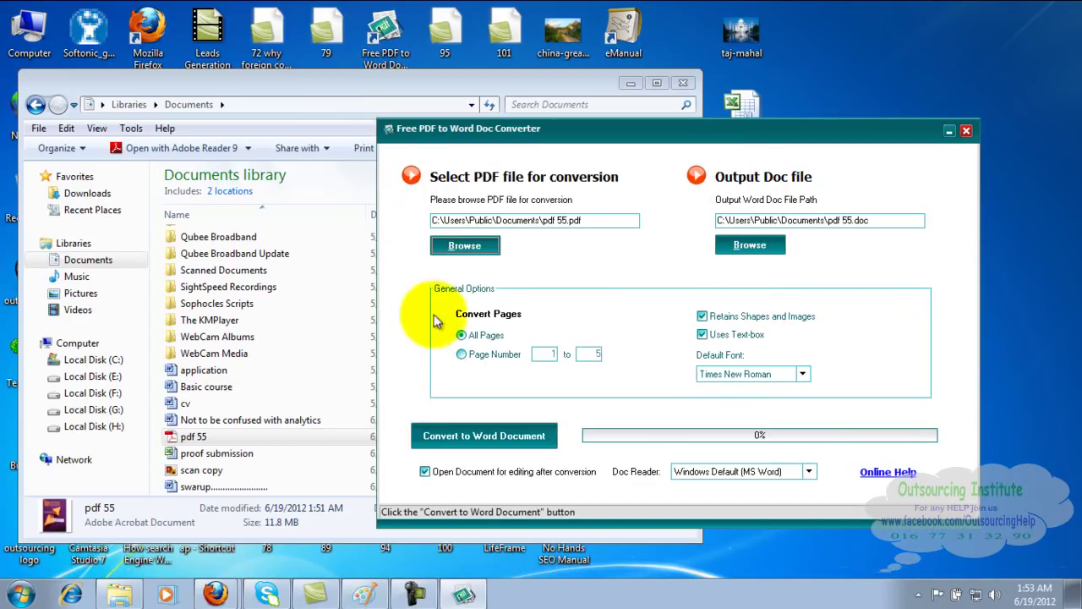
{"action": "left_click", "coordinate": [585, 223]}
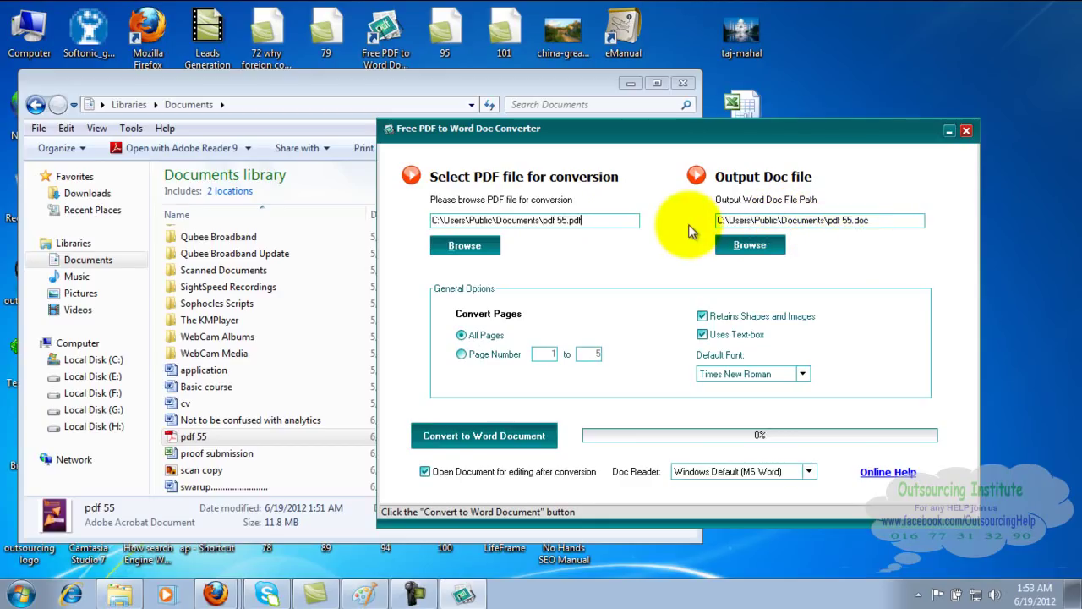
{"action": "left_click", "coordinate": [595, 224]}
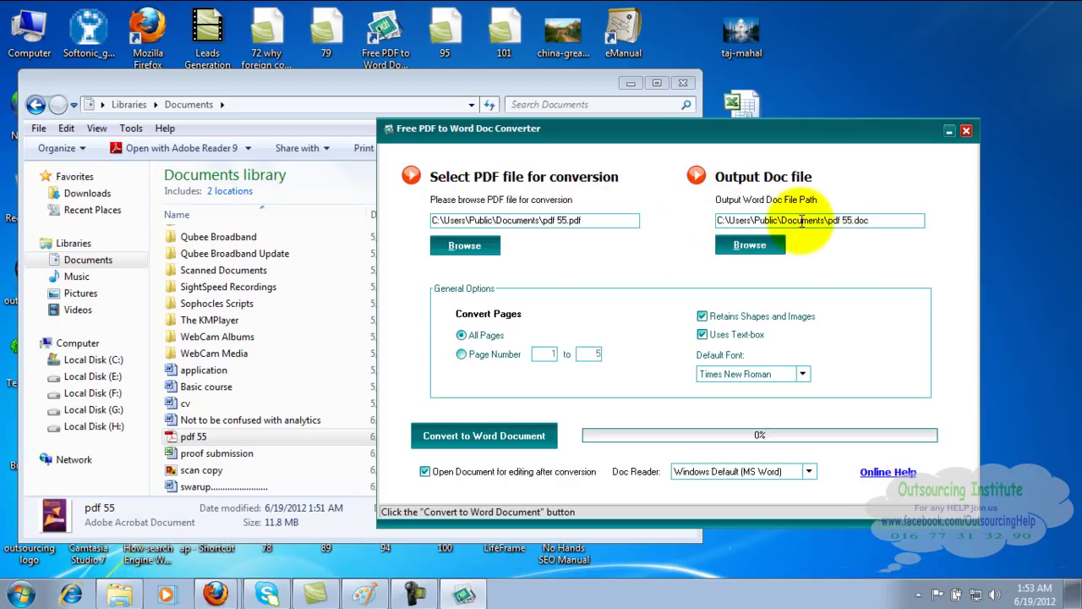
{"action": "left_click_drag", "start_coordinate": [874, 218], "coordinate": [855, 220]}
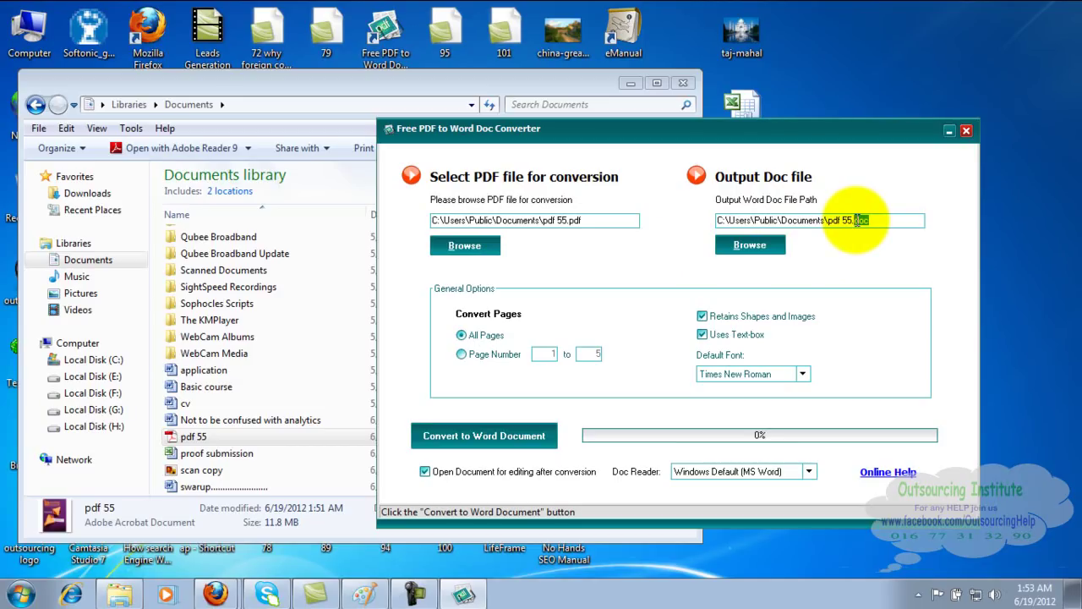
{"action": "left_click", "coordinate": [636, 220]}
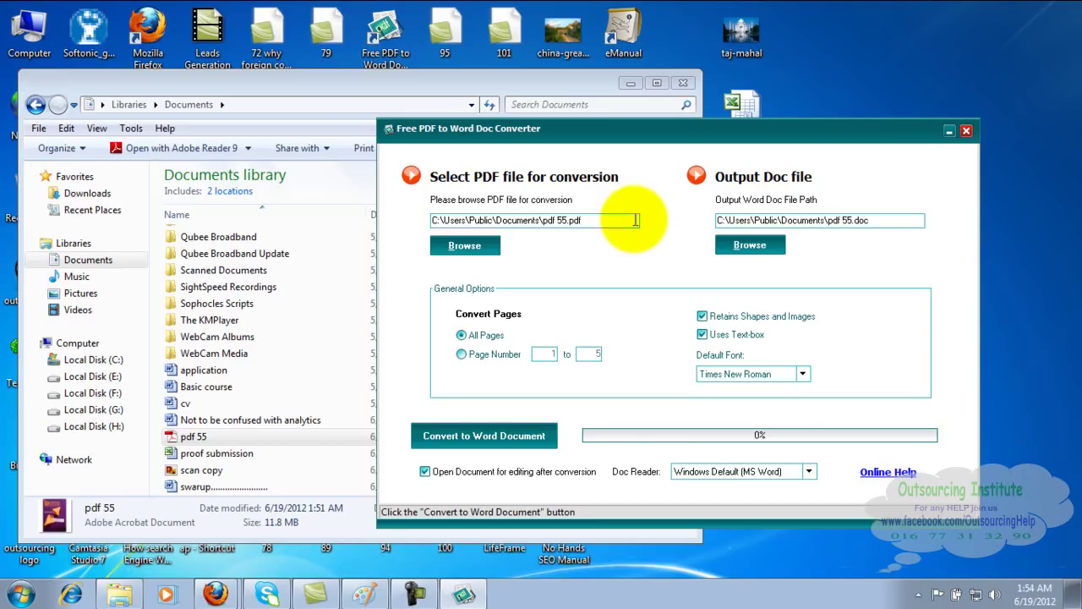
{"action": "left_click", "coordinate": [787, 218]}
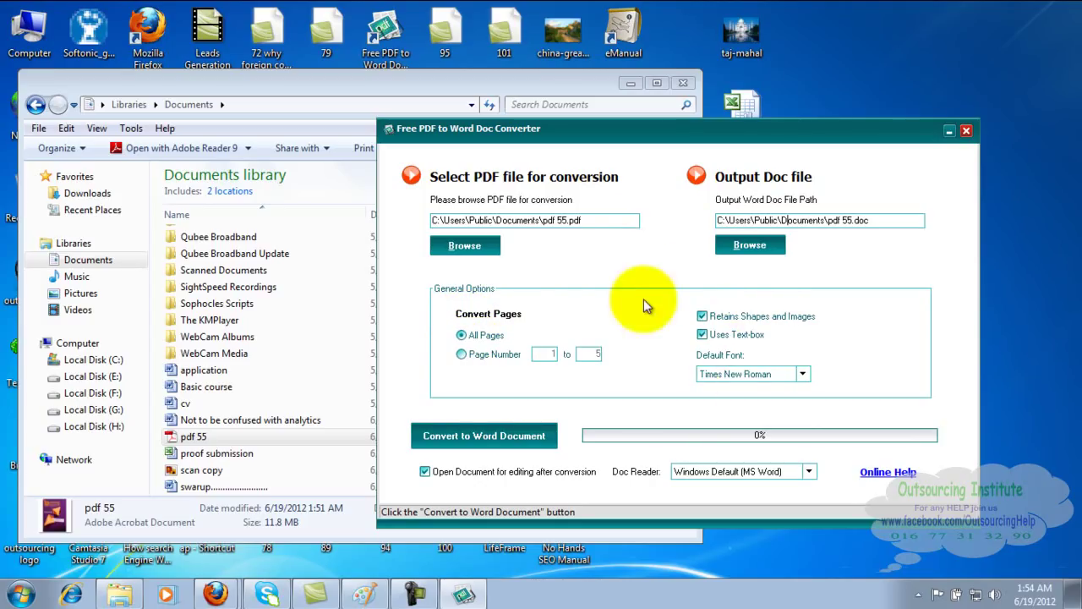
Convert all pages of pdf 55 to a Word document with Times New Roman as default font, and acknowledge the completion message
{"action": "left_click", "coordinate": [802, 374]}
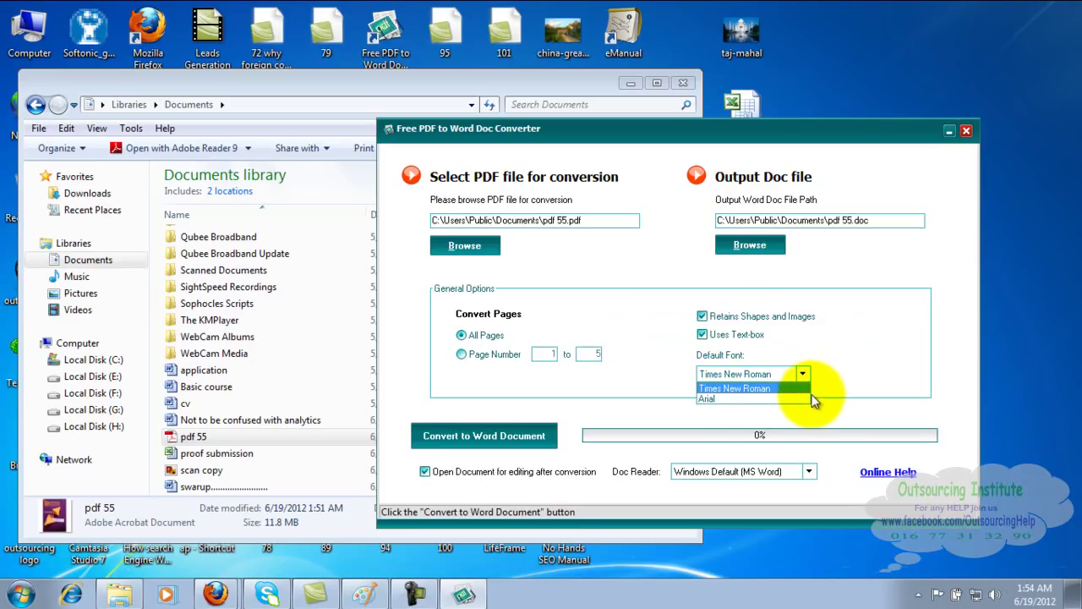
{"action": "left_click", "coordinate": [799, 388]}
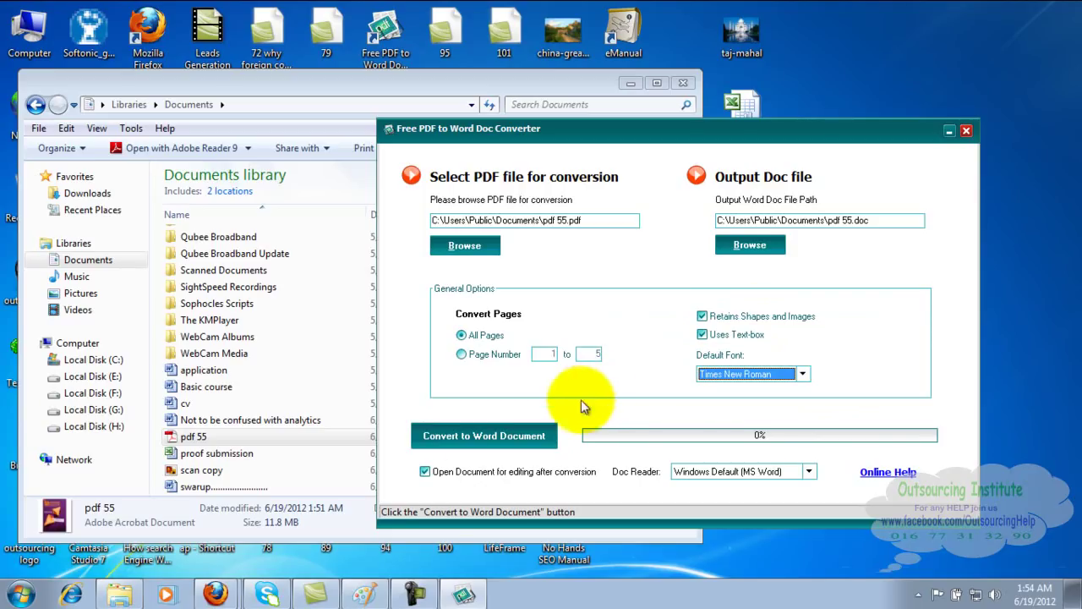
{"action": "left_click", "coordinate": [498, 438]}
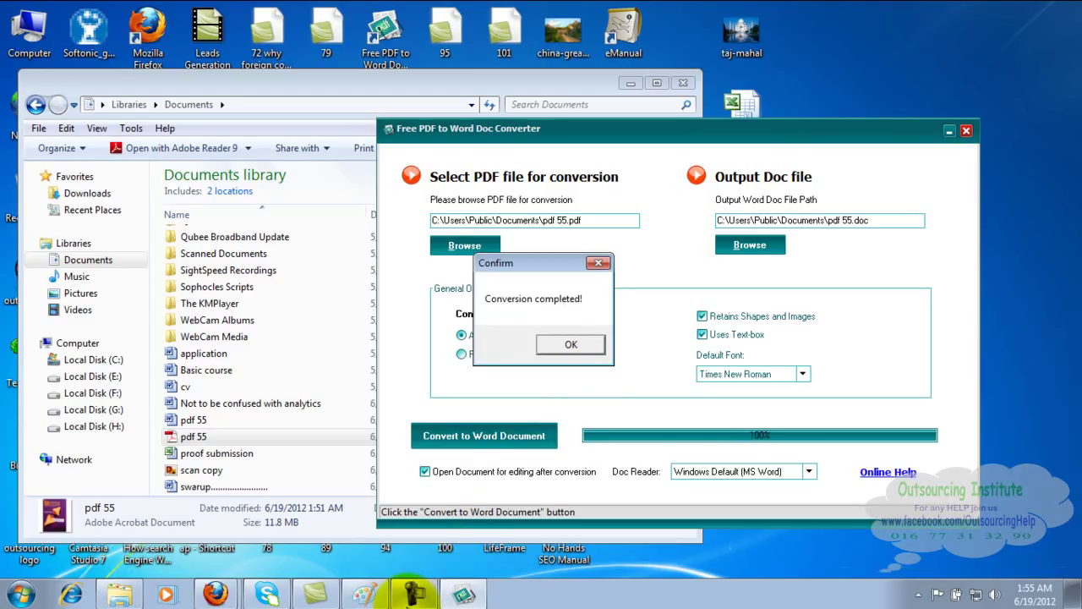
{"action": "mouse_move", "coordinate": [415, 595]}
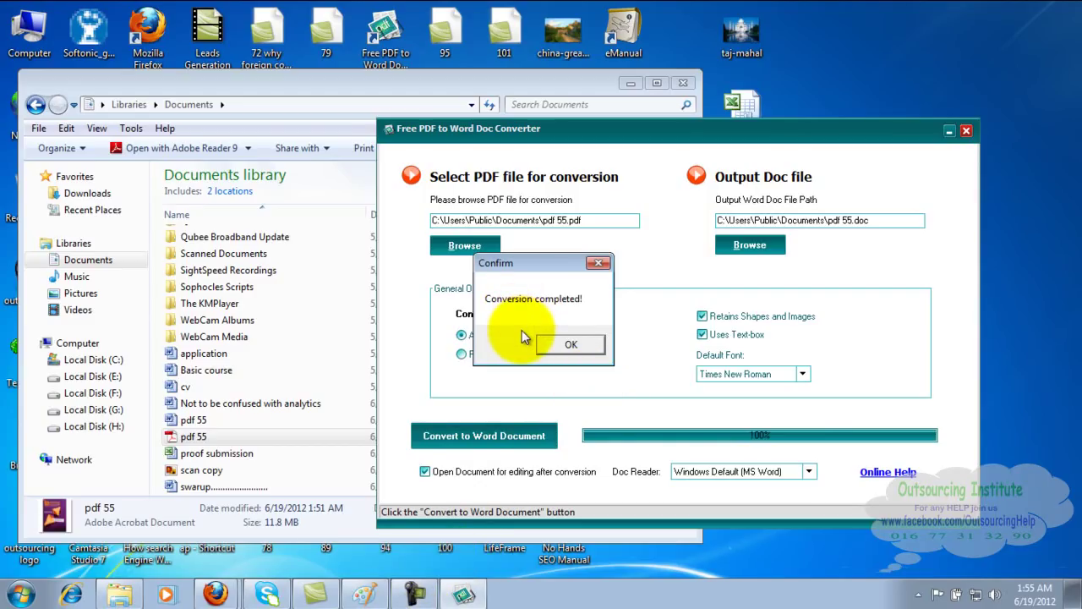
{"action": "left_click", "coordinate": [569, 347]}
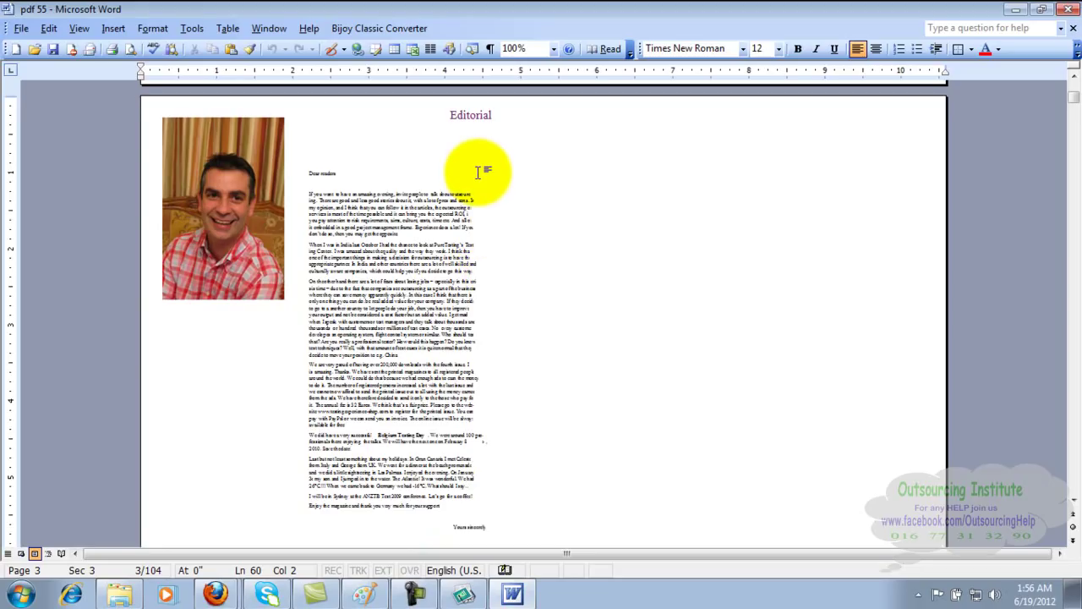
Examine the editable text lines on the Editorial page and the following pages of the converted document, and close Word
{"action": "left_click", "coordinate": [392, 201]}
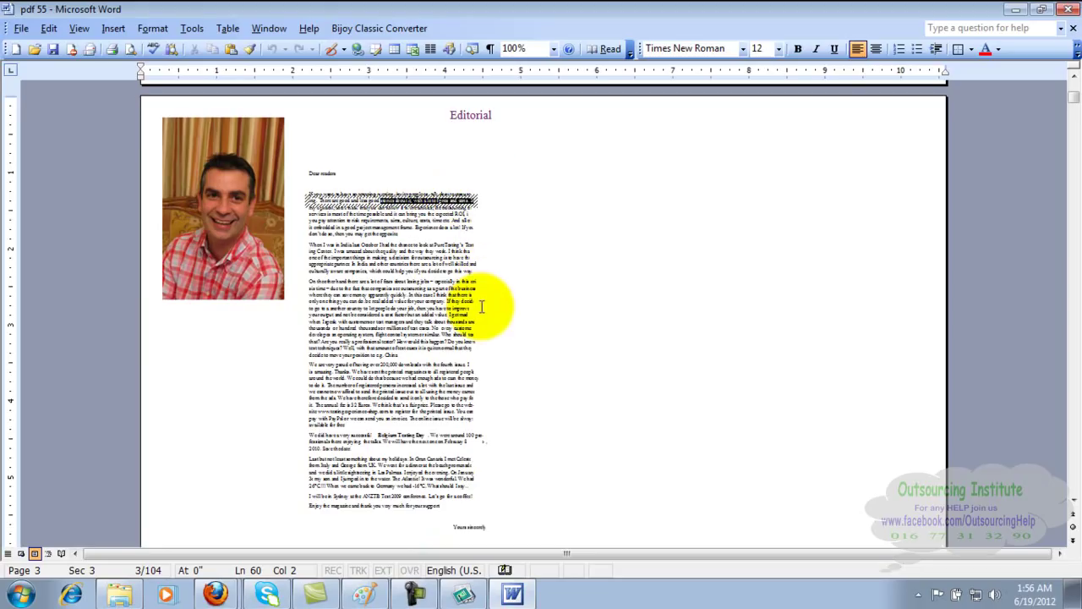
{"action": "left_click", "coordinate": [412, 227]}
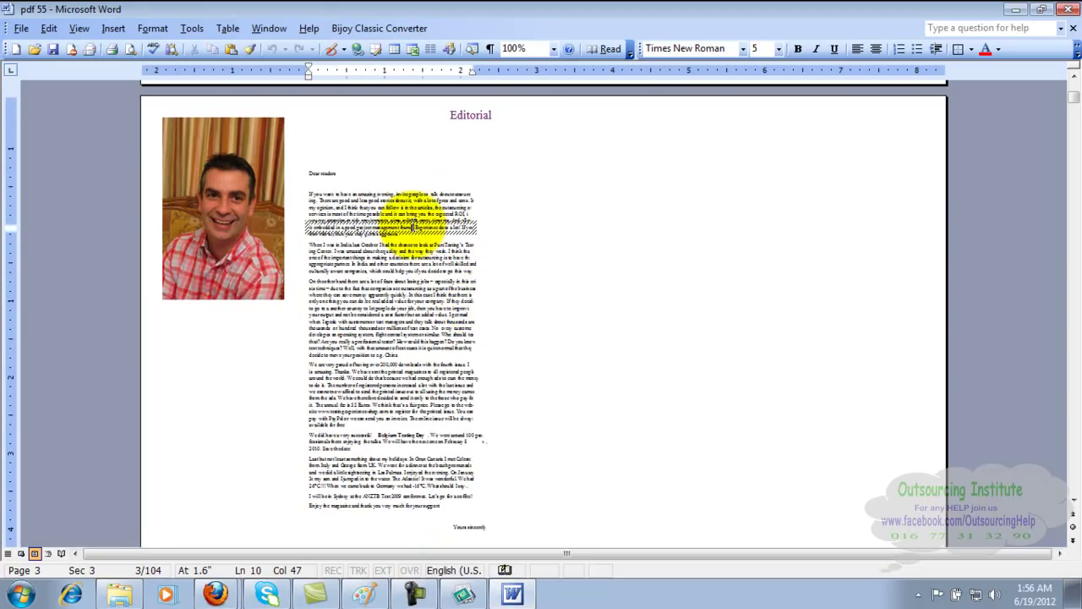
{"action": "left_click", "coordinate": [369, 205]}
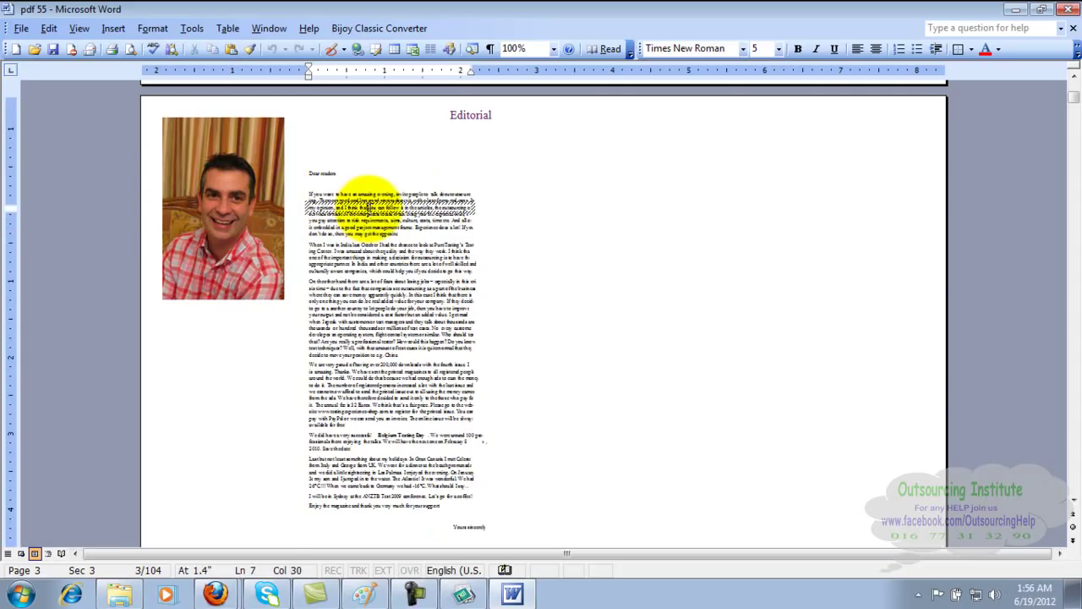
{"action": "left_click", "coordinate": [378, 336]}
{"action": "left_click", "coordinate": [397, 408]}
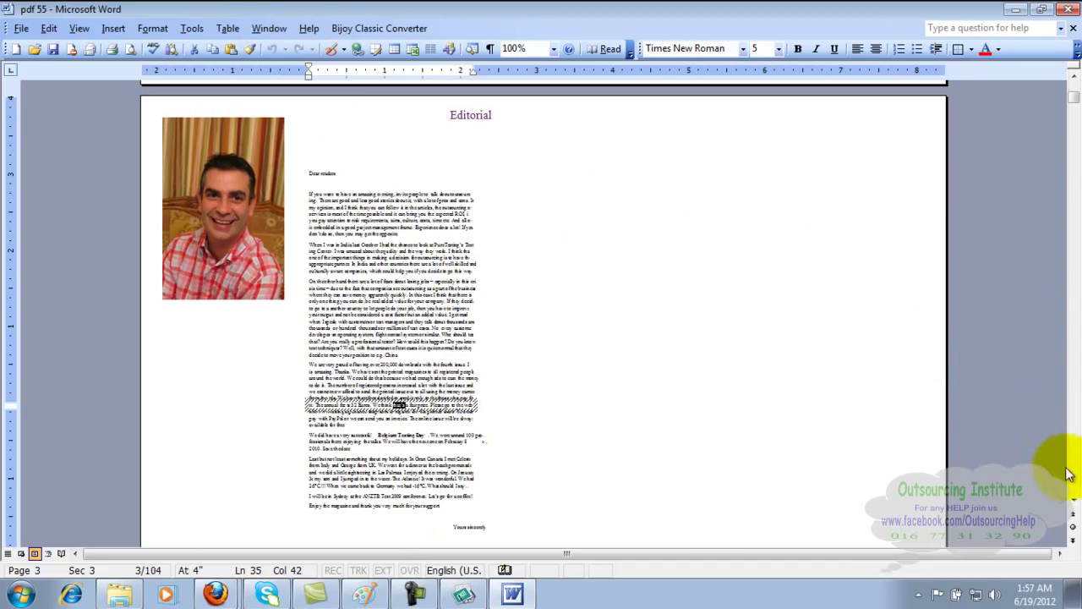
{"action": "scroll", "coordinate": [1078, 461], "scroll_direction": "up", "scroll_amount": 15}
{"action": "scroll", "coordinate": [1078, 473], "scroll_direction": "down", "scroll_amount": 8}
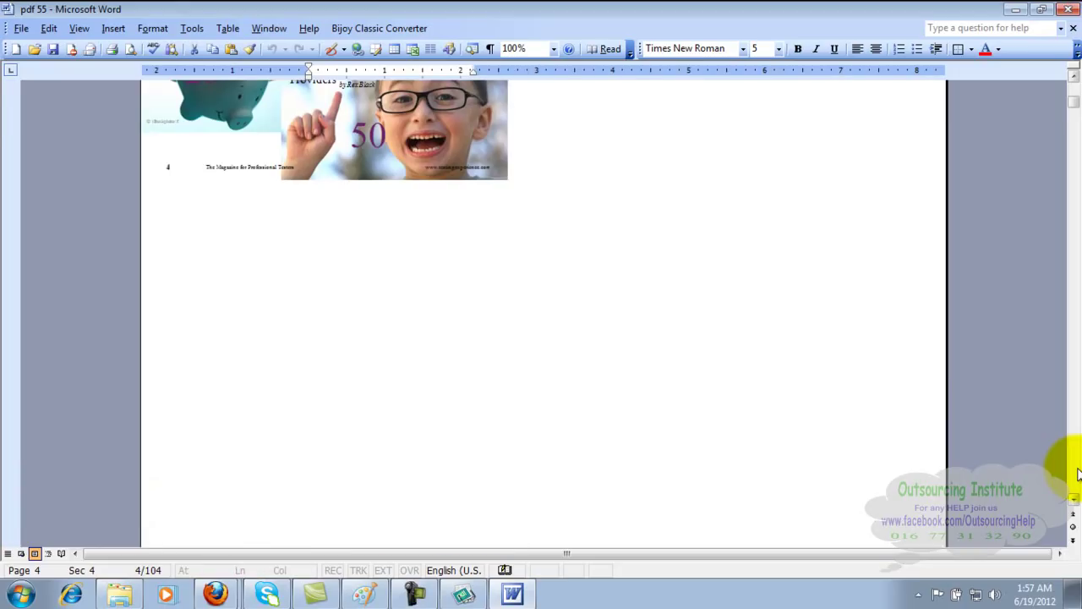
{"action": "left_click", "coordinate": [1074, 474]}
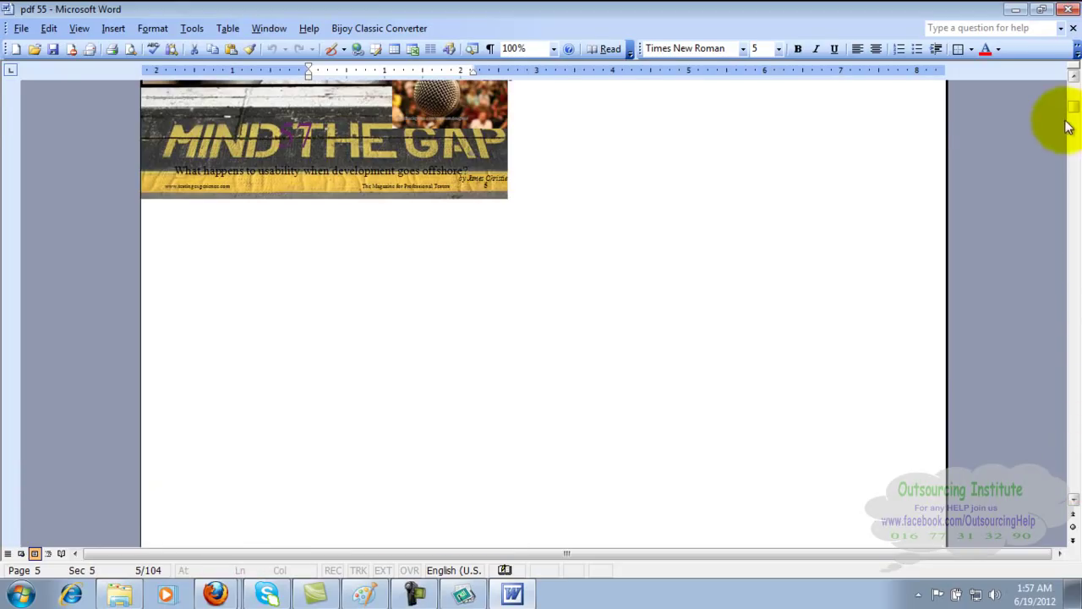
{"action": "left_click", "coordinate": [1074, 203]}
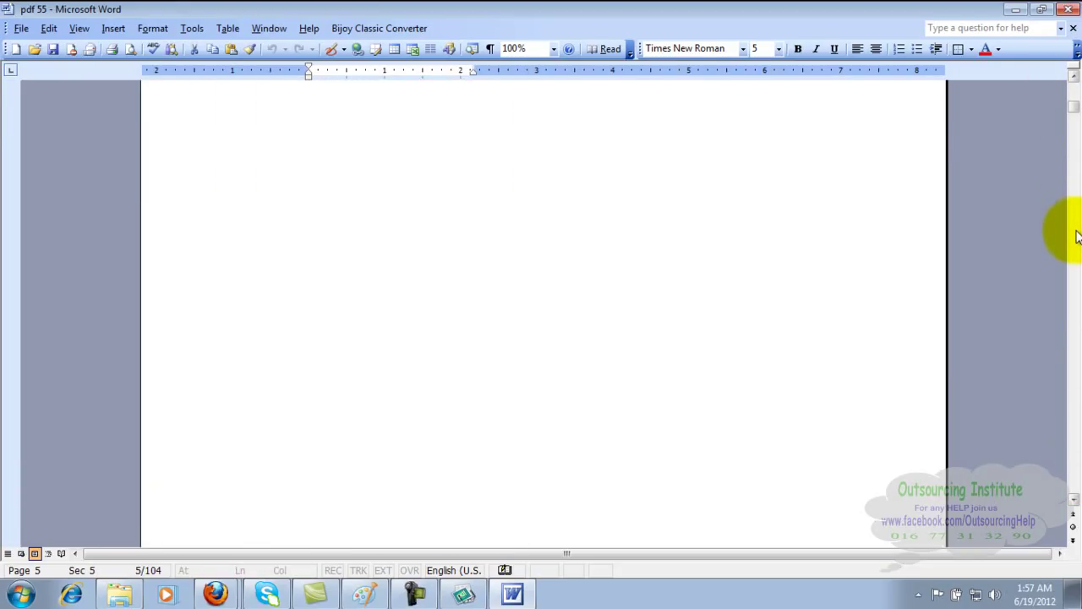
{"action": "left_click", "coordinate": [1068, 10]}
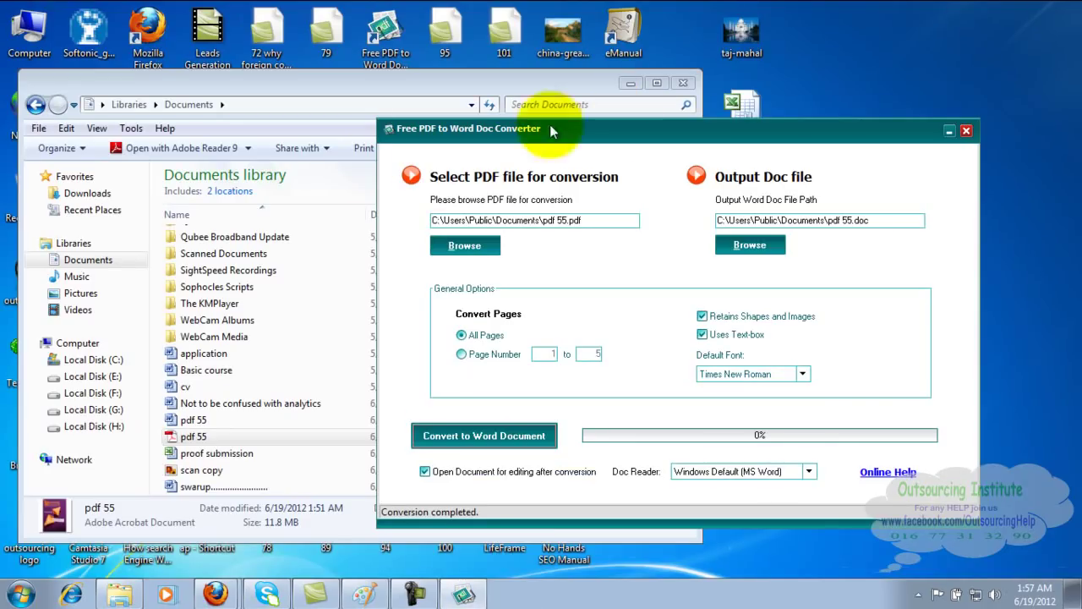
Compare the converted Word file pdf 55 with the original PDF in the Documents library
{"action": "left_click", "coordinate": [357, 77]}
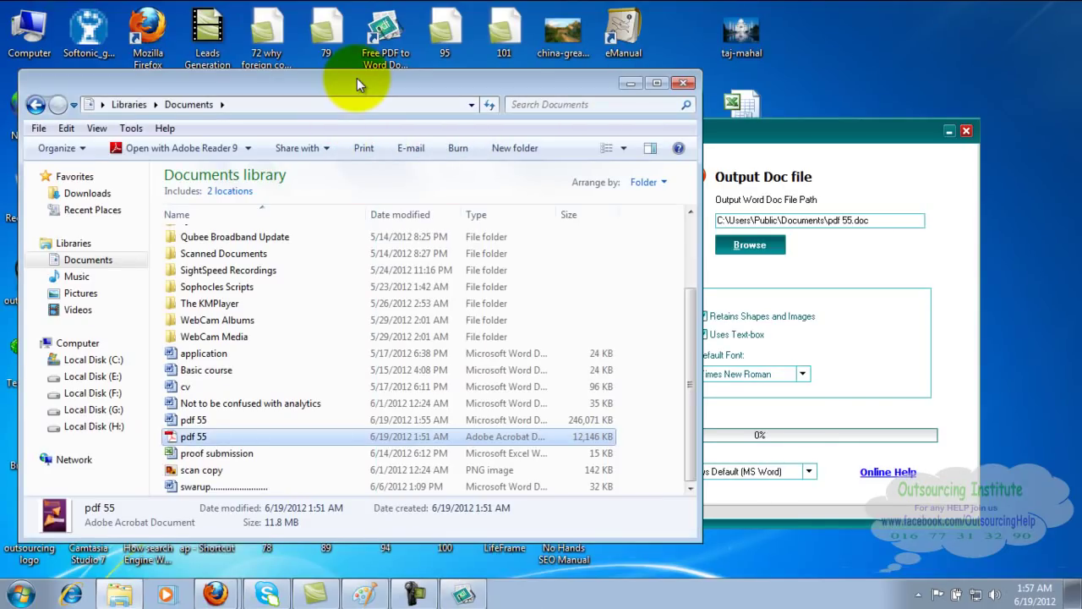
{"action": "left_click", "coordinate": [195, 420]}
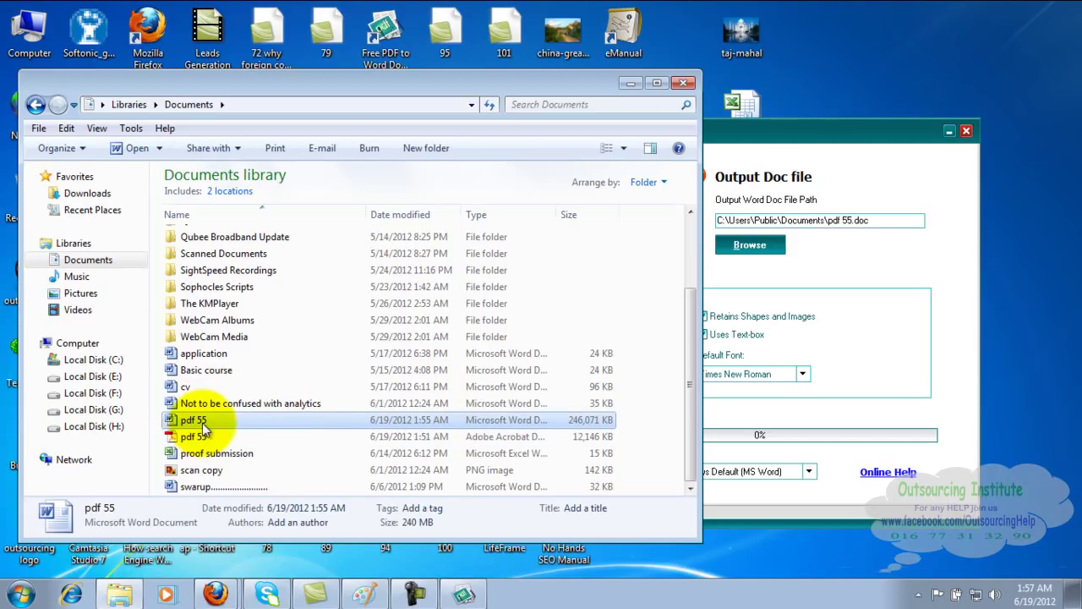
{"action": "left_click", "coordinate": [201, 435]}
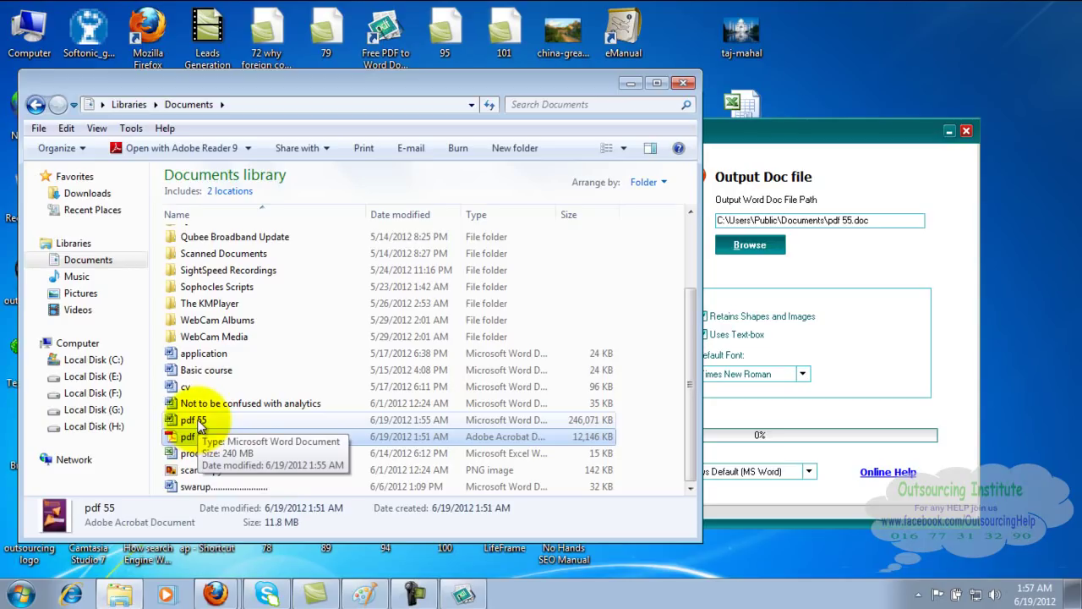
{"action": "left_click", "coordinate": [201, 425]}
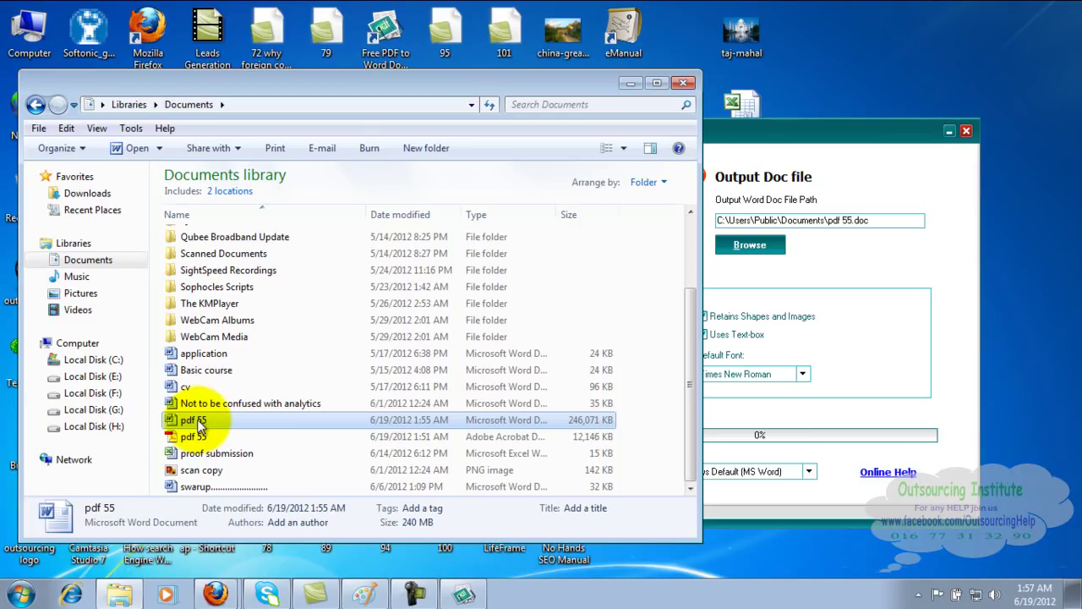
Close the Documents library and the converter, and cancel the Program Compatibility Assistant
{"action": "left_click", "coordinate": [683, 85]}
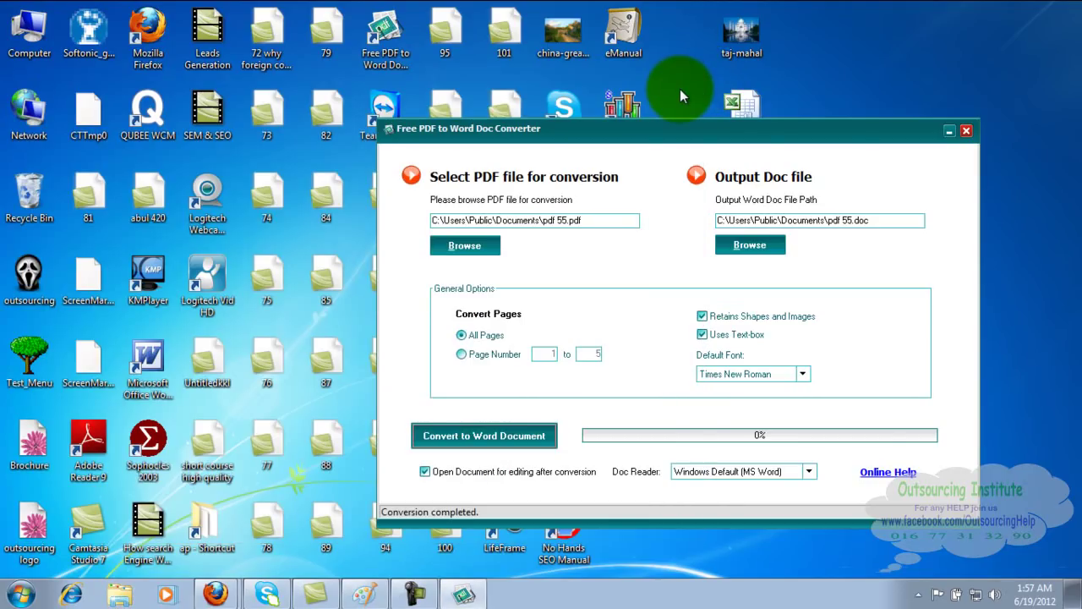
{"action": "left_click", "coordinate": [967, 132]}
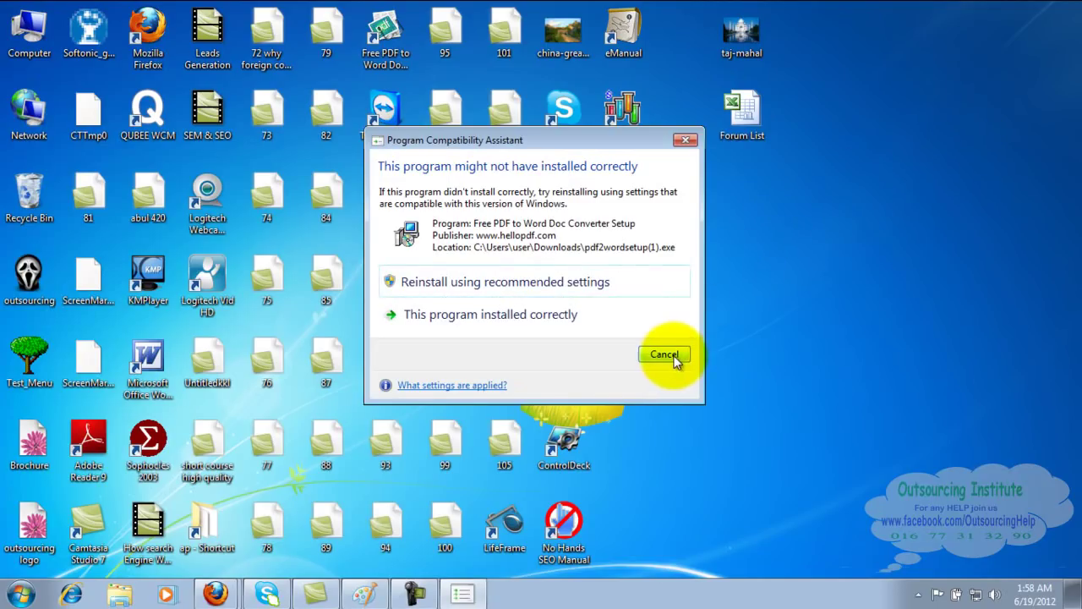
{"action": "left_click", "coordinate": [665, 355]}
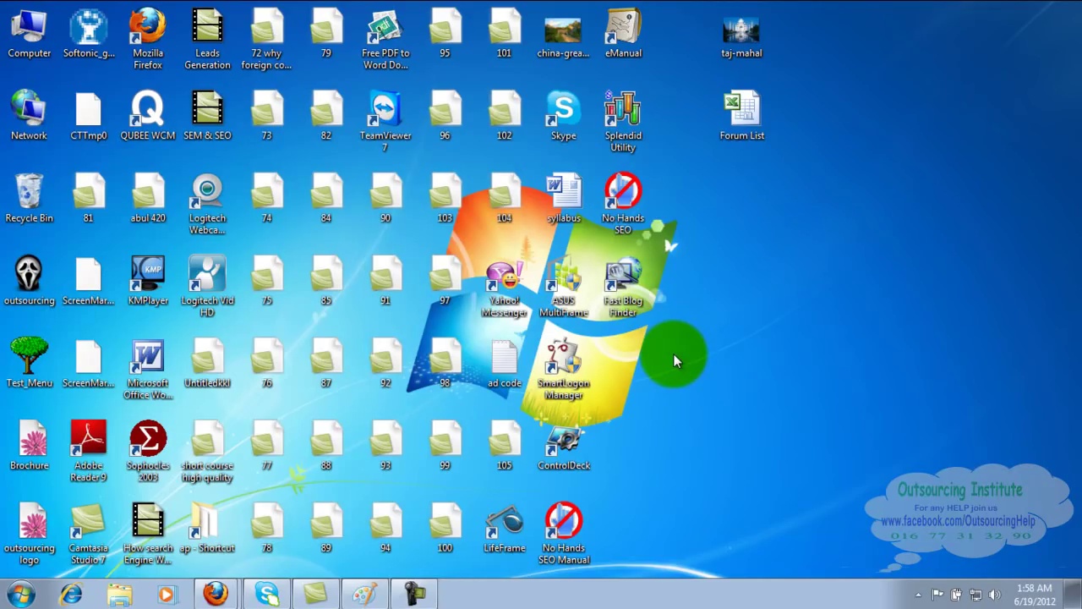
{"action": "left_click_drag", "start_coordinate": [673, 354], "coordinate": [535, 150]}
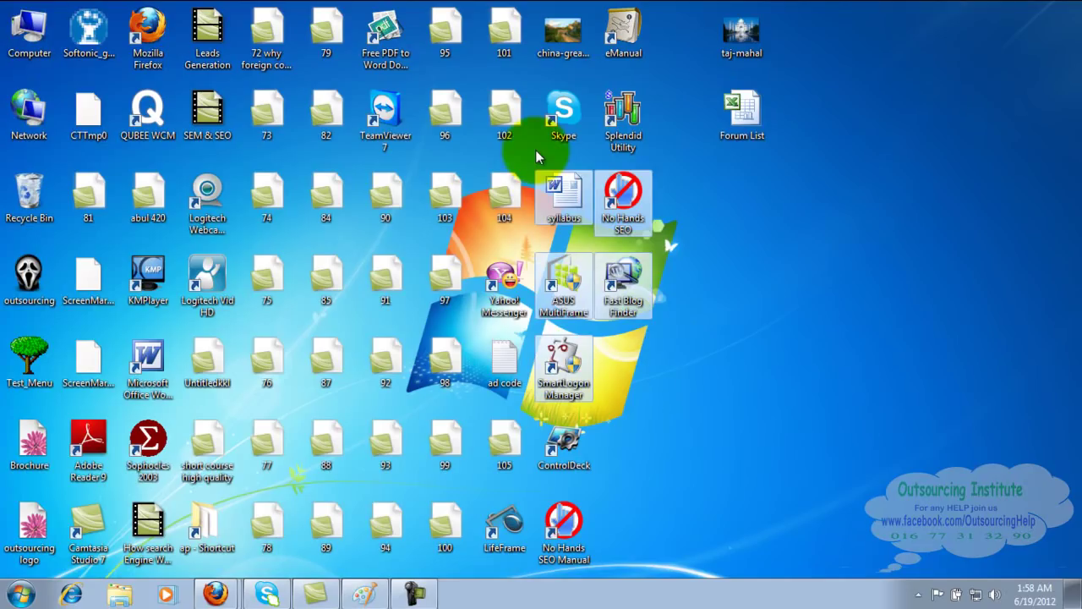
Launch Free PDF to Word Doc Converter from its desktop shortcut to view its main window, and close it
{"action": "left_click", "coordinate": [737, 244]}
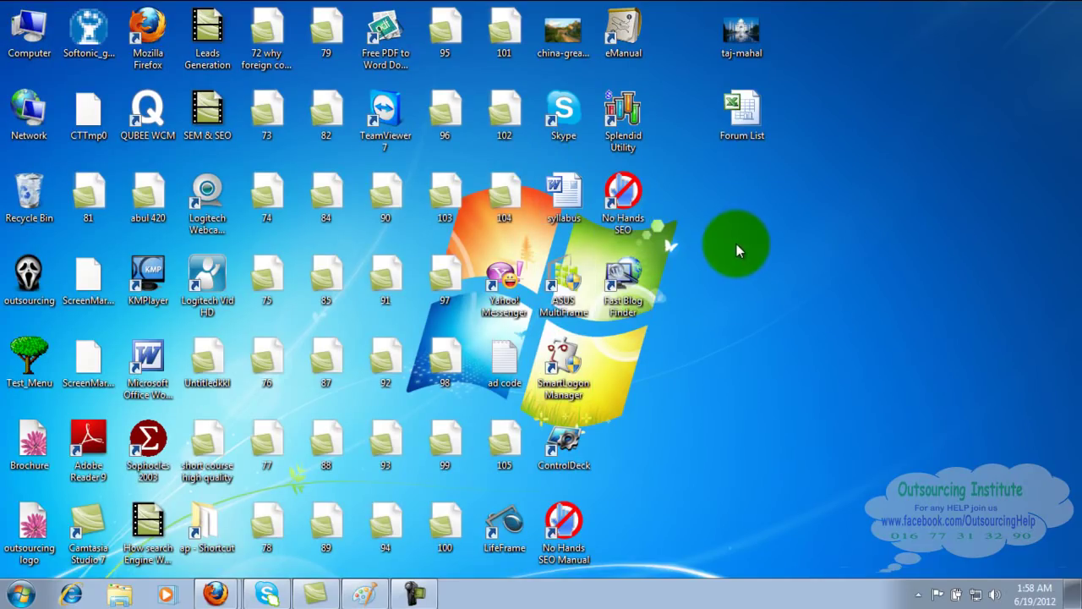
{"action": "left_click", "coordinate": [395, 57]}
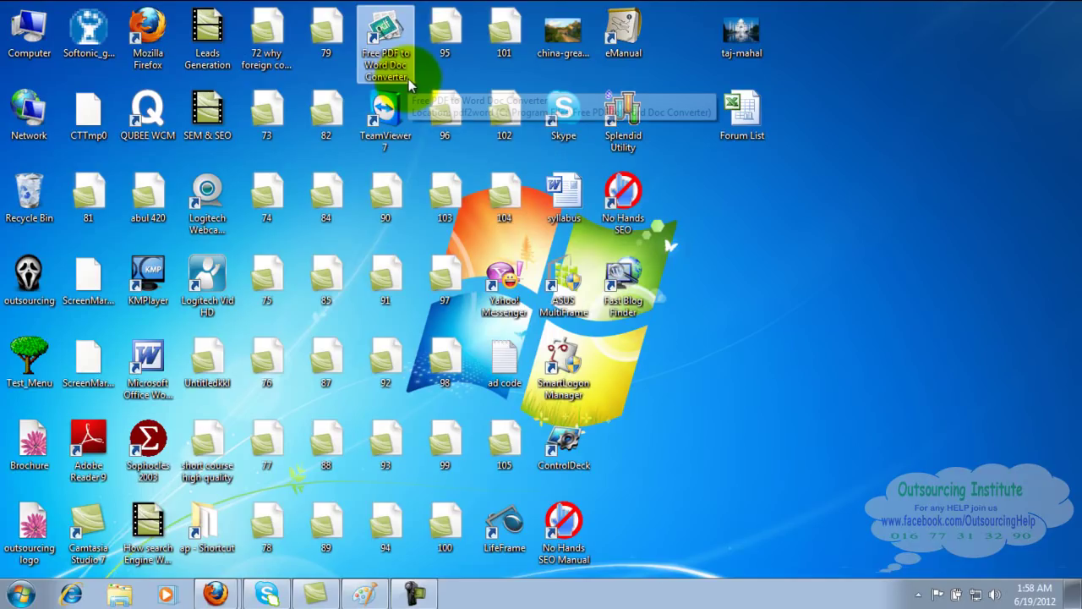
{"action": "double_click", "coordinate": [385, 53]}
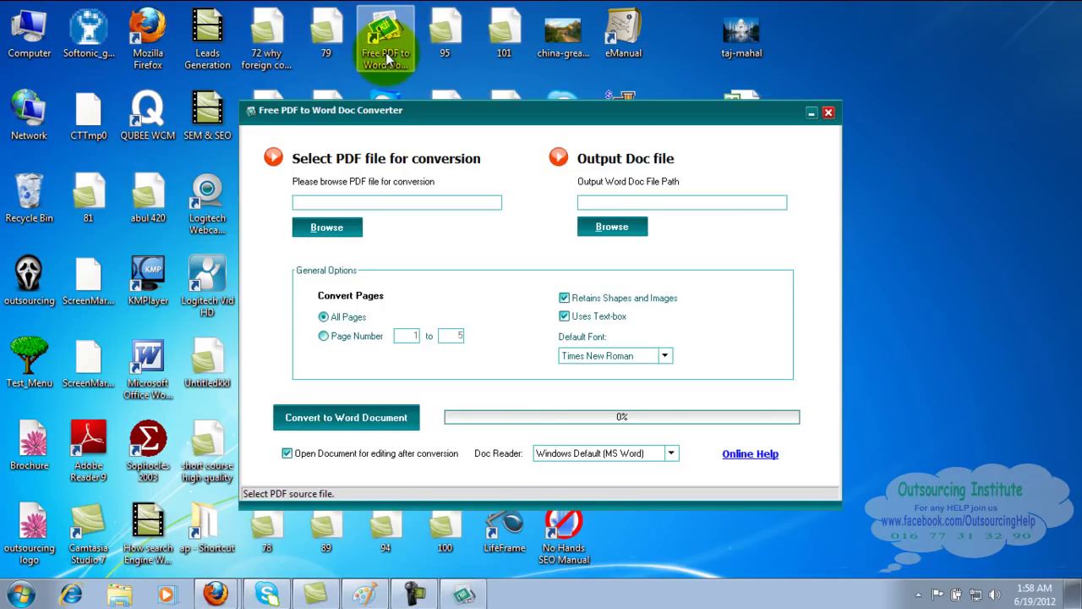
{"action": "left_click", "coordinate": [828, 113]}
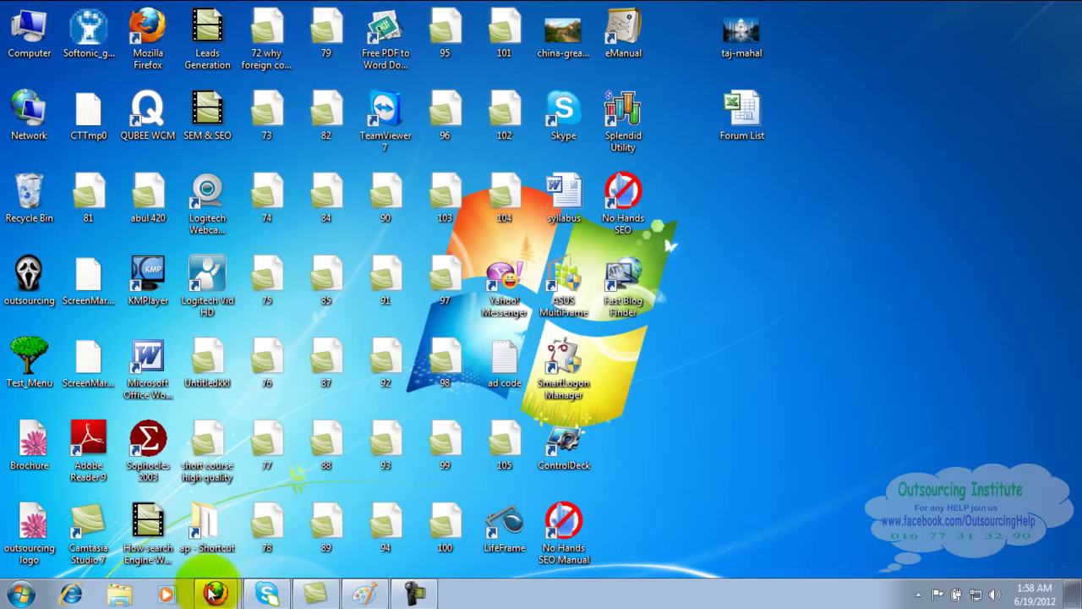
Switch to Firefox and go back from the CNET download pages to the Google converter search results, cancelling the pdf2wordsetup.exe download
{"action": "mouse_move", "coordinate": [215, 596]}
{"action": "left_click", "coordinate": [230, 529]}
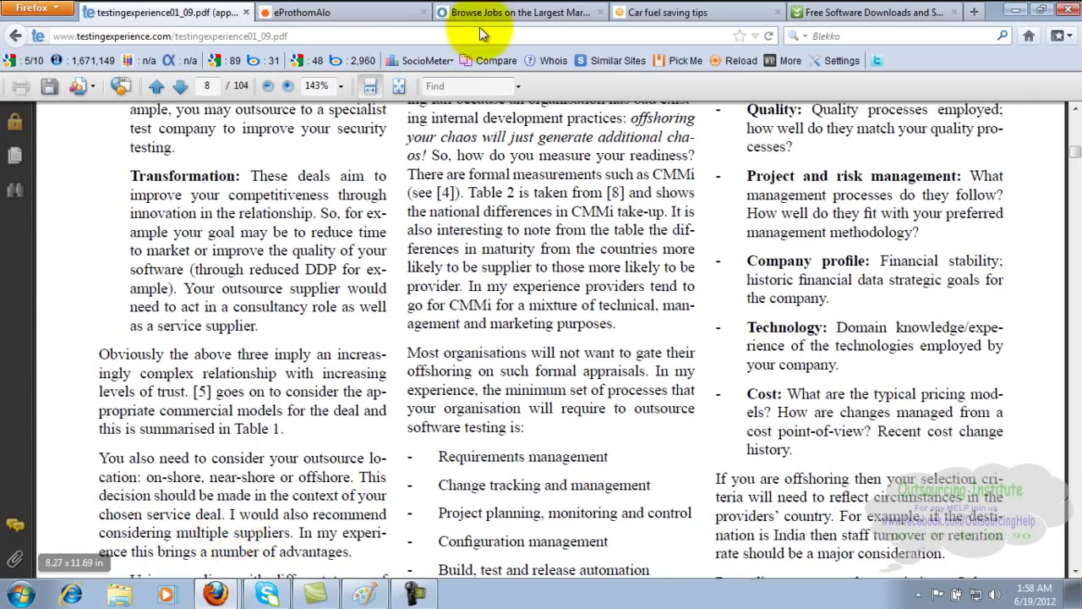
{"action": "left_click", "coordinate": [836, 14]}
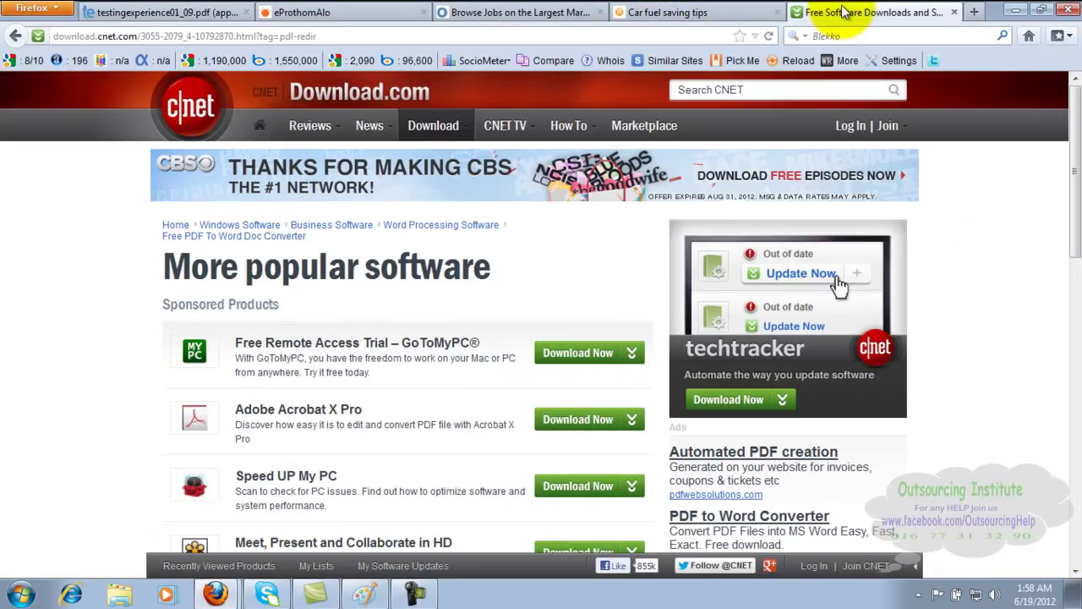
{"action": "left_click", "coordinate": [16, 37]}
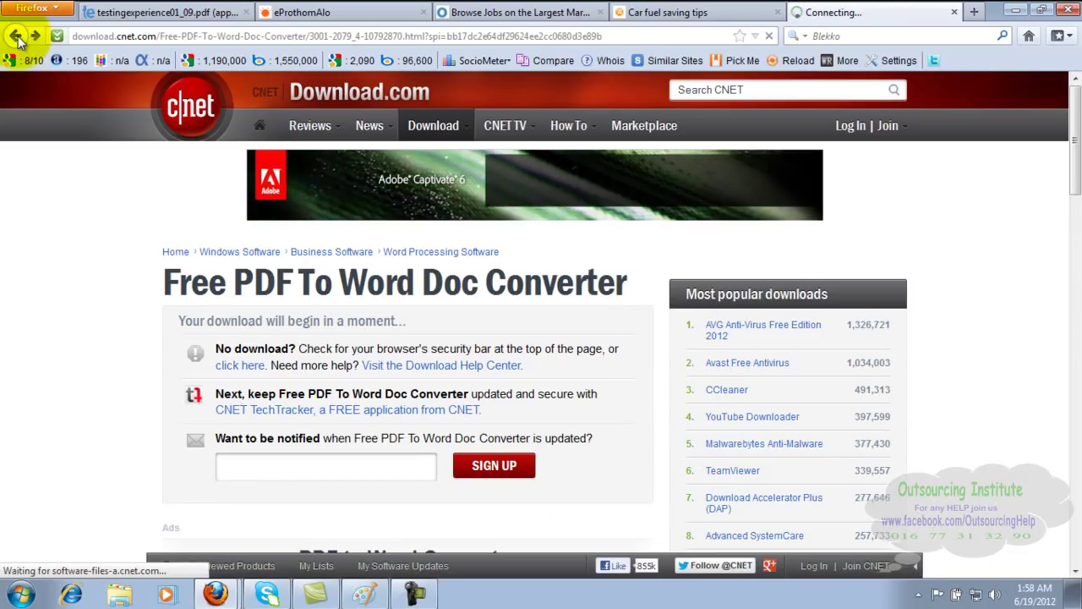
{"action": "left_click", "coordinate": [17, 37]}
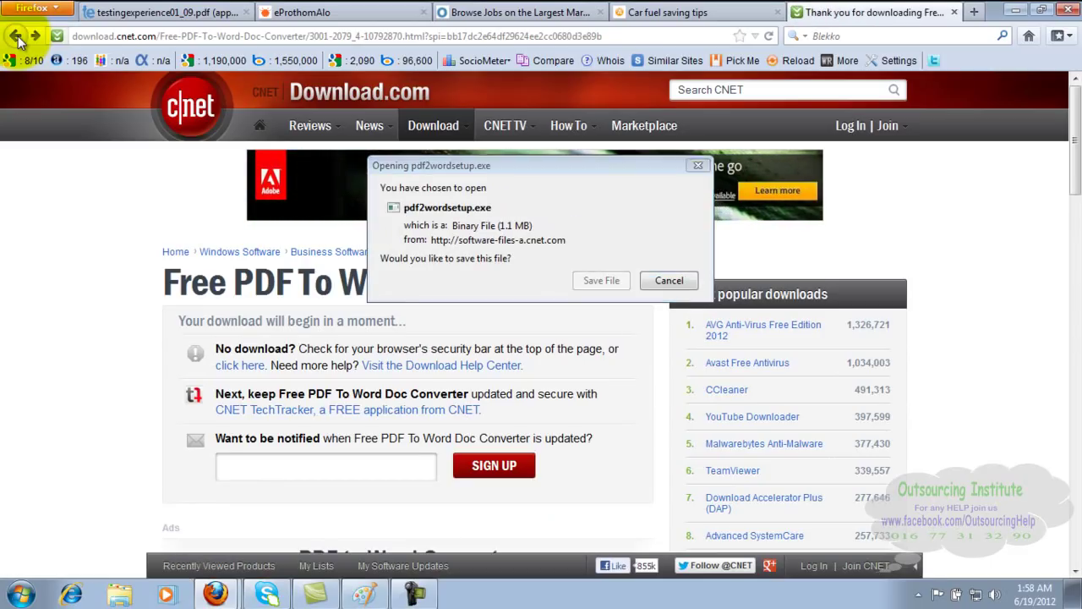
{"action": "left_click", "coordinate": [668, 281]}
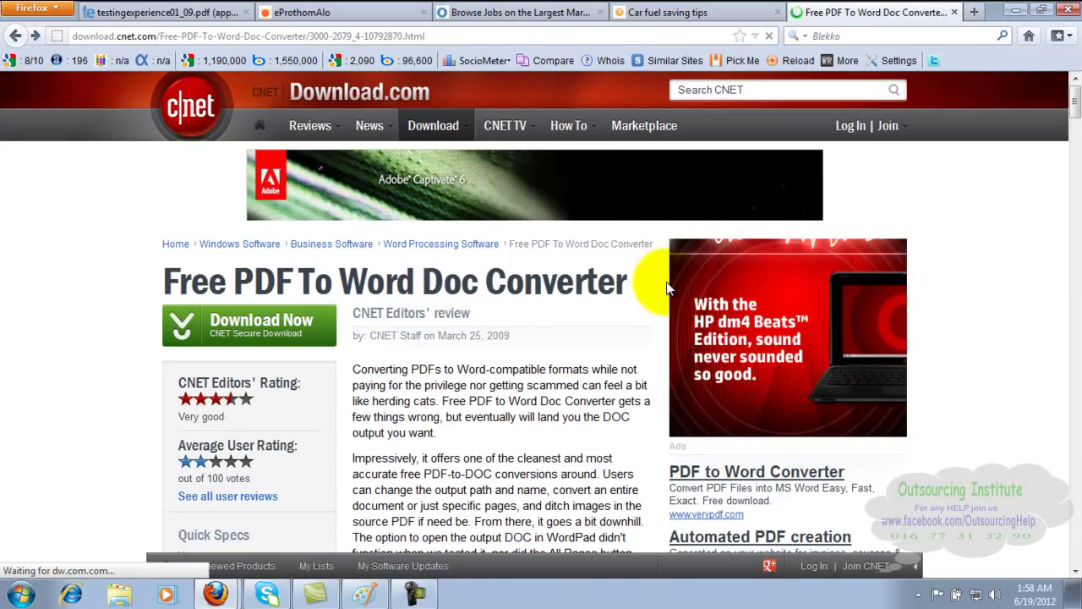
{"action": "left_click", "coordinate": [16, 37]}
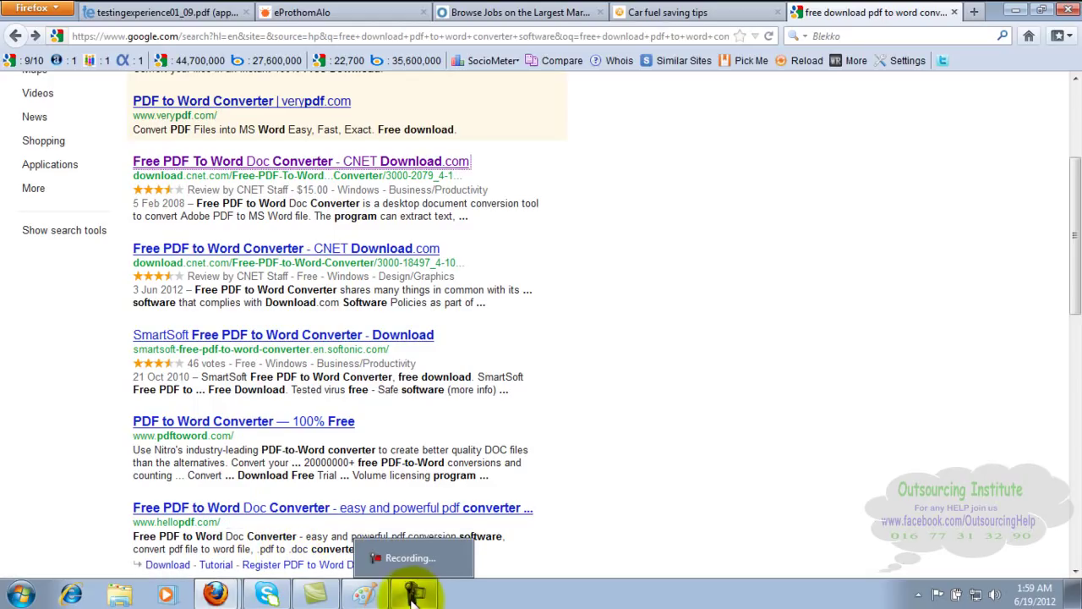
Switch to Paint to show the hand-drawn Simple (Data Entry) diagram
{"action": "mouse_move", "coordinate": [341, 590]}
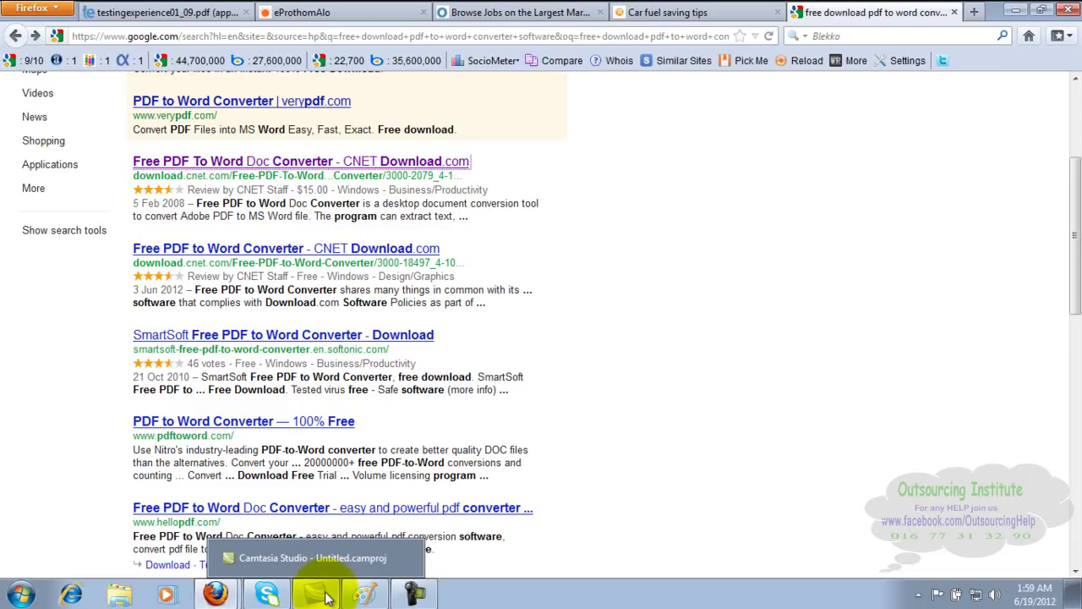
{"action": "left_click", "coordinate": [381, 598]}
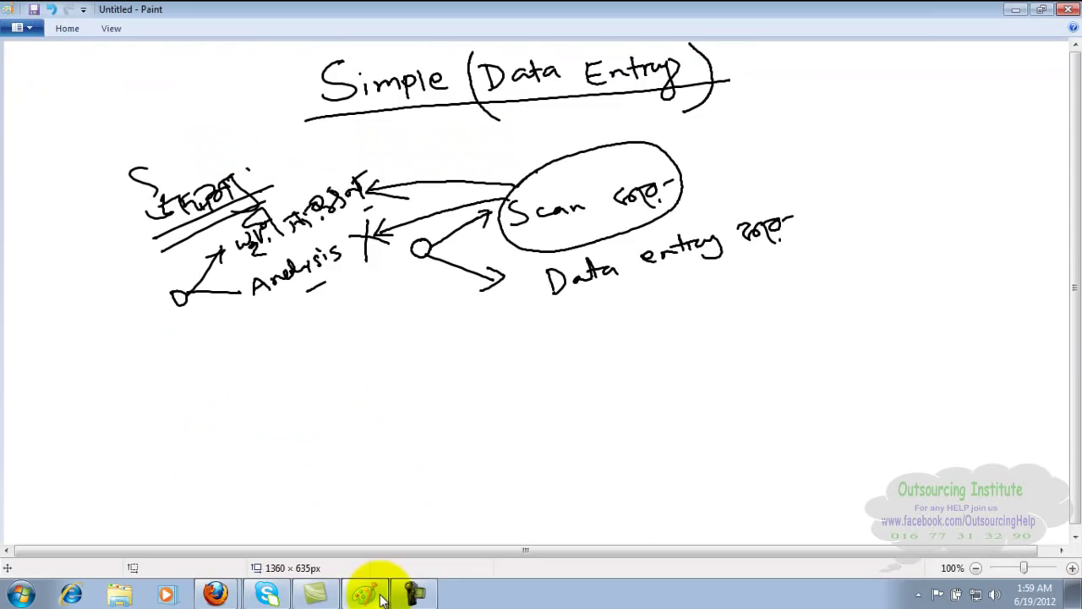